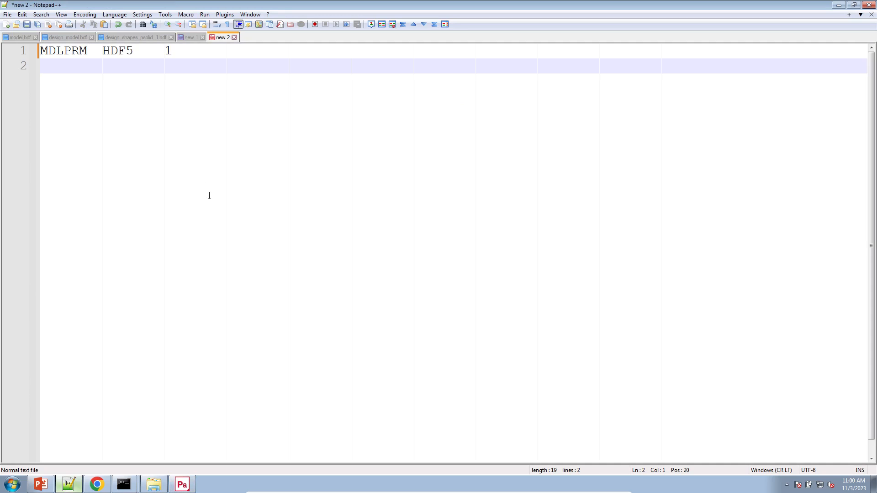
# Examine the HDF5 parameter value in the MDLPRM line and locate model.h5 in the Nastran working directory.
pyautogui.keyDown('ctrl'); pyautogui.scroll(3, 208, 192); pyautogui.keyUp('ctrl')
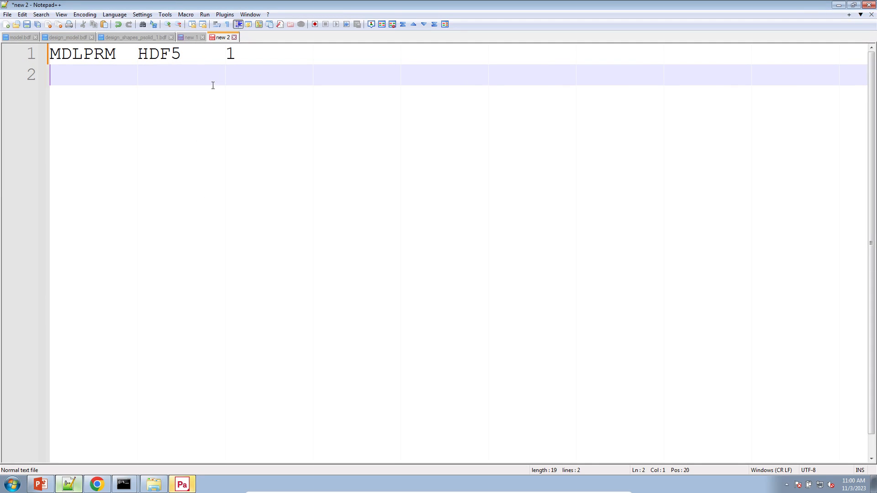
pyautogui.doubleClick(228, 54)
pyautogui.click(155, 485)
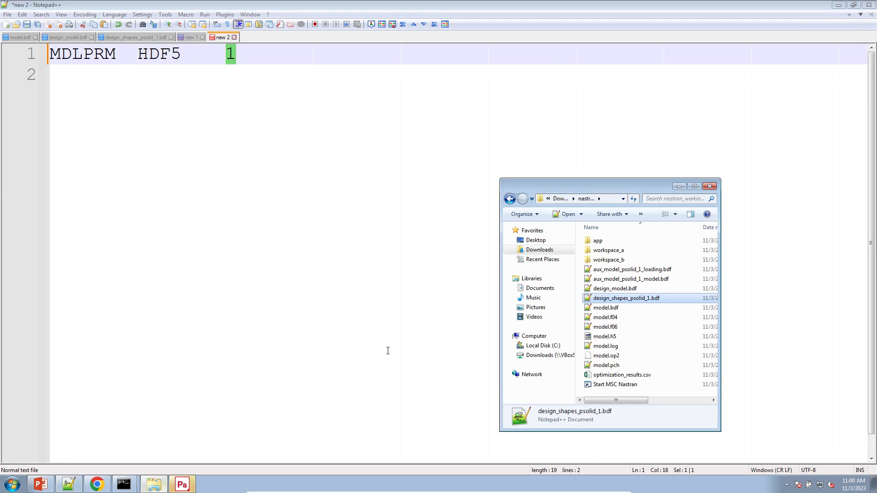
pyautogui.click(622, 337)
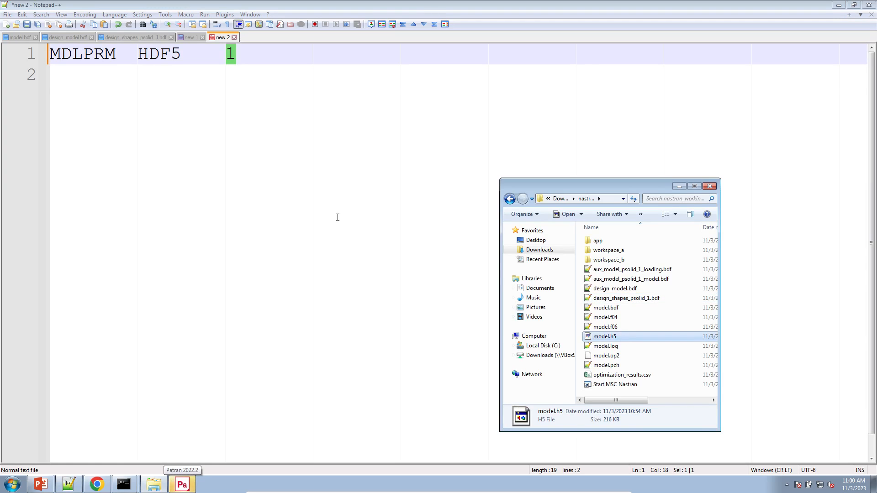
pyautogui.click(337, 215)
pyautogui.click(237, 59)
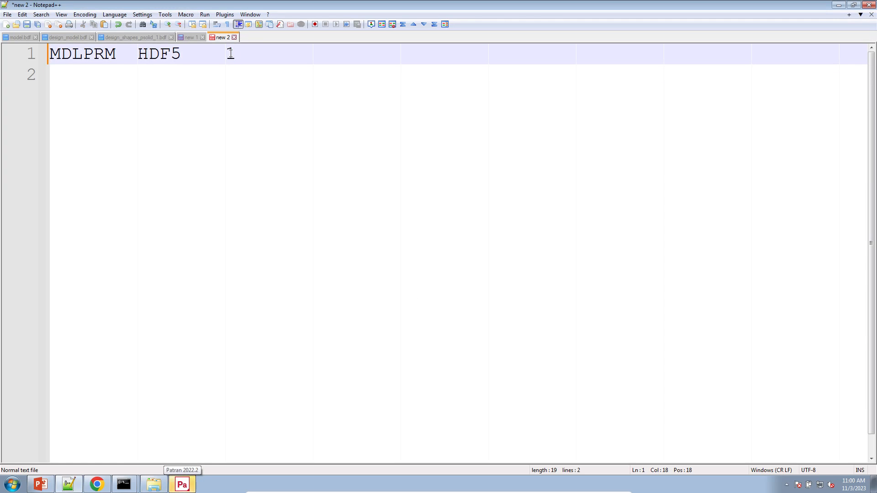
# Duplicate the MDLPRM HDF5 line, set the copy's value to 2 and append the comment "$ NOT OK".
pyautogui.doubleClick(231, 53)
pyautogui.click(241, 69)
pyautogui.click(238, 57)
pyautogui.hotkey('ctrl', 'd')
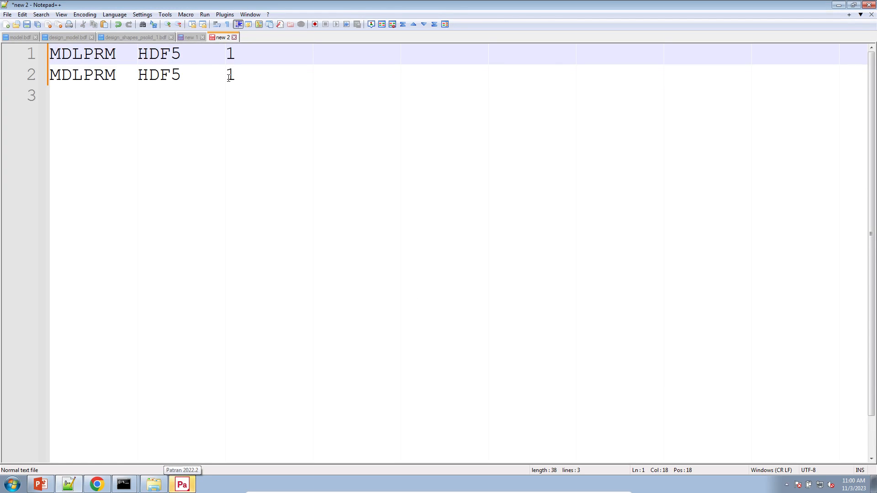
pyautogui.doubleClick(229, 77)
pyautogui.write('2 %')
pyautogui.press('BackSpace')
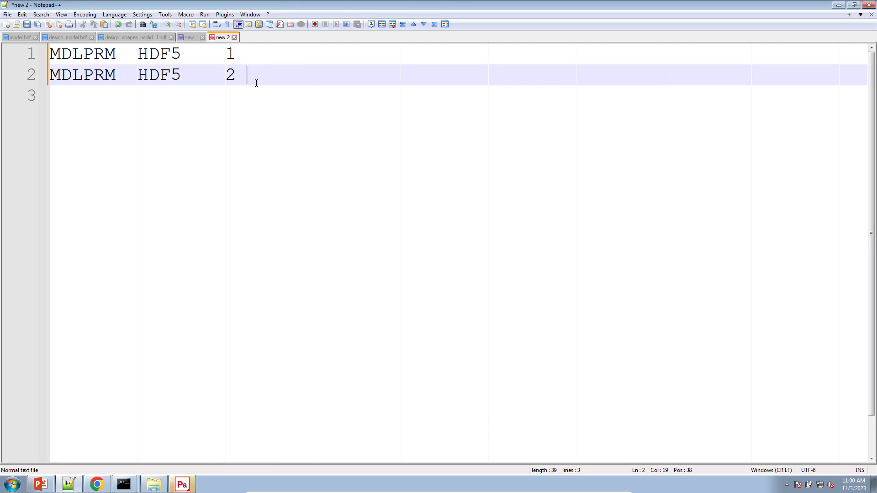
pyautogui.write('$ NOT OK')
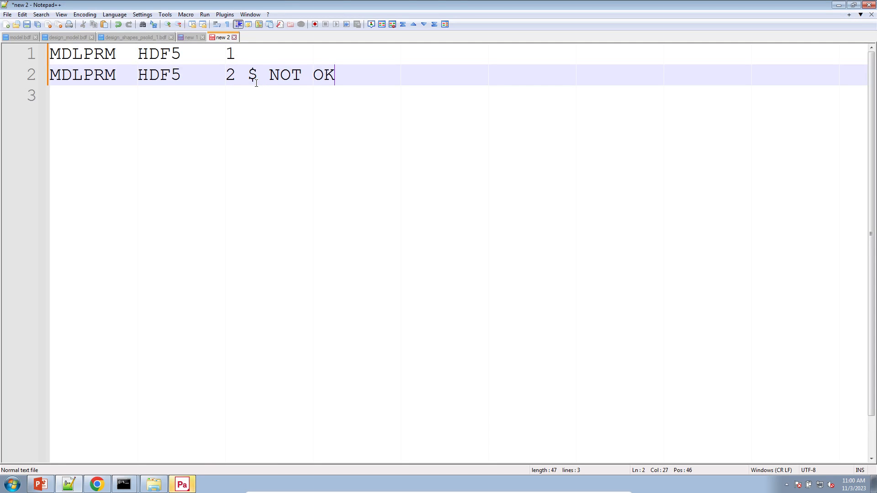
# Append the comment "$ OK" to the first MDLPRM line, which has the HDF5 value 1.
pyautogui.click(261, 54)
pyautogui.write('%')
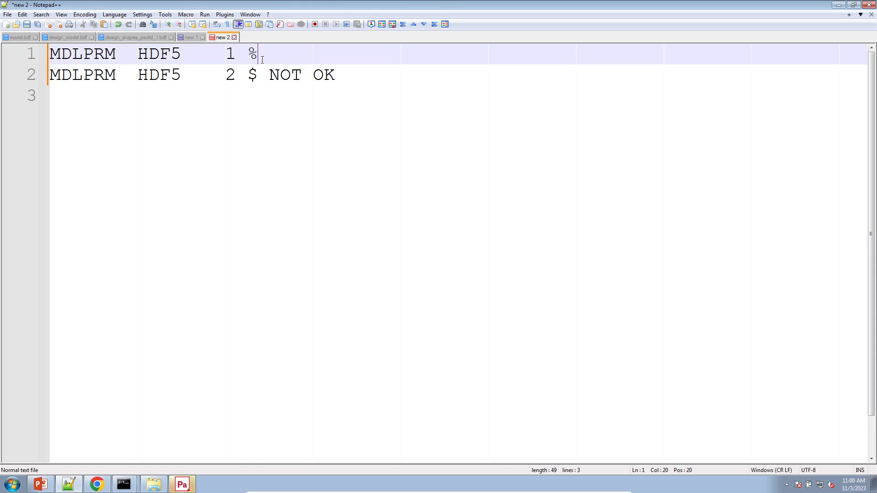
pyautogui.press('BackSpace')
pyautogui.write('$ OK')
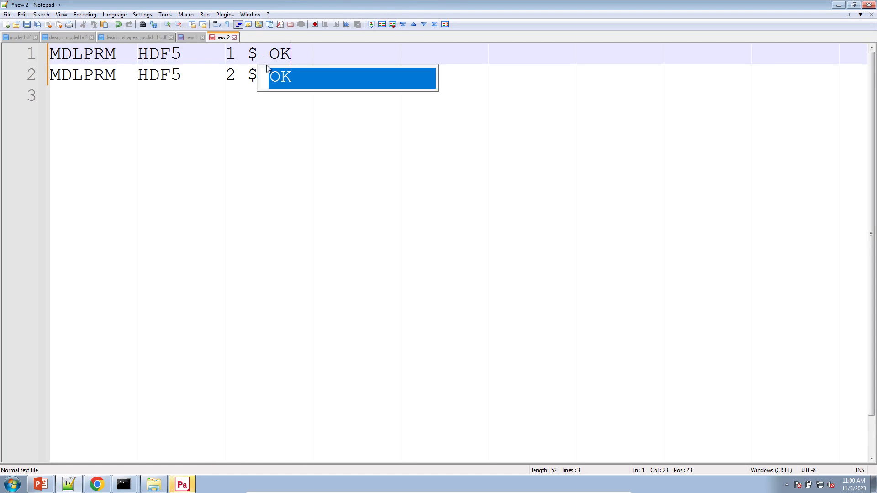
pyautogui.click(282, 113)
# Switch to Patran and import model.bdf from Downloads\1_starting_files as an MSC.Nastran input file, closing the import summary.
pyautogui.click(182, 484)
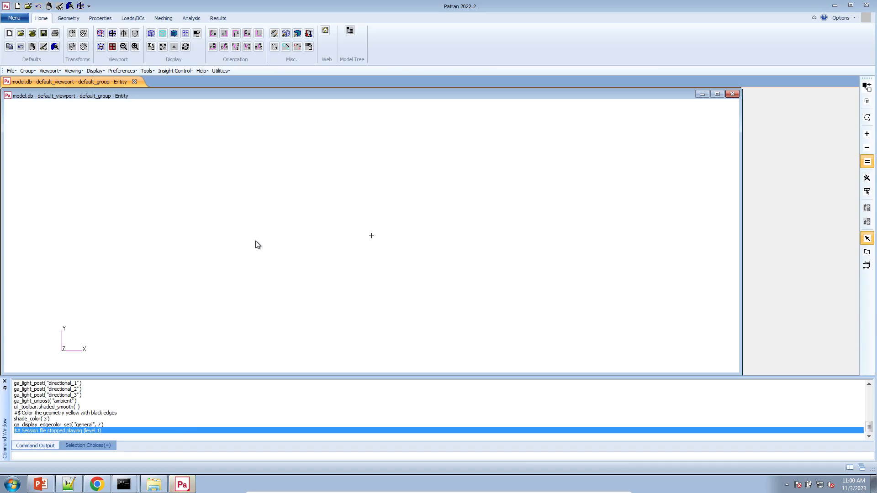
pyautogui.rightClick(307, 145)
pyautogui.moveTo(342, 206)
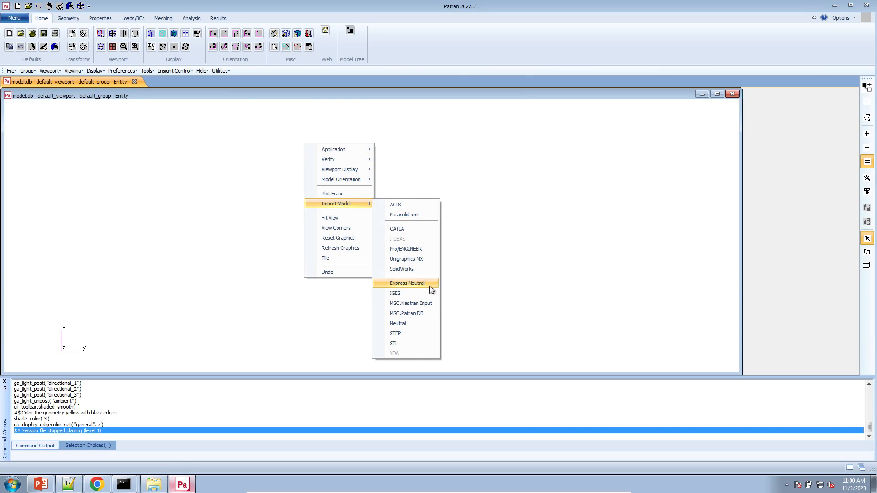
pyautogui.click(428, 305)
pyautogui.click(253, 90)
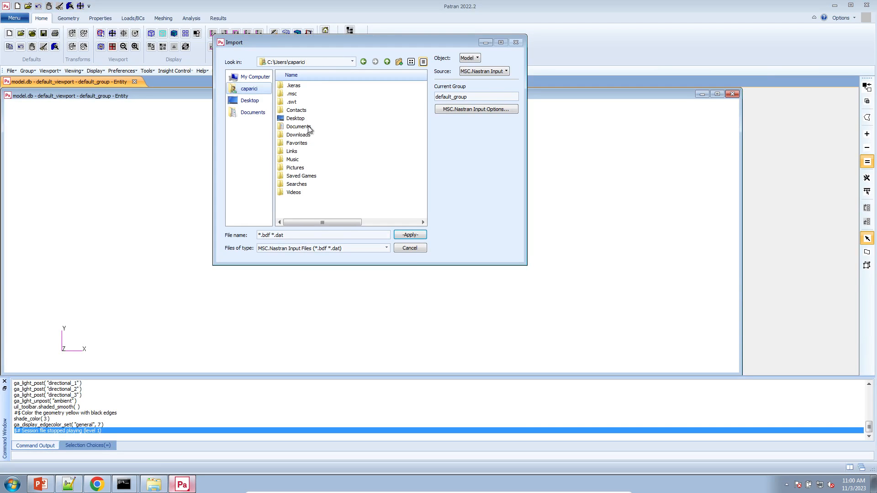
pyautogui.doubleClick(312, 138)
pyautogui.doubleClick(311, 95)
pyautogui.doubleClick(311, 97)
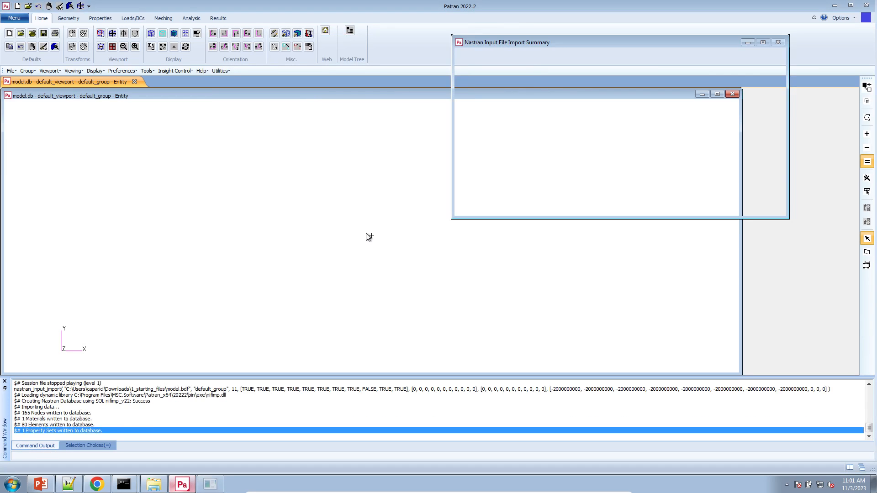
pyautogui.click(620, 206)
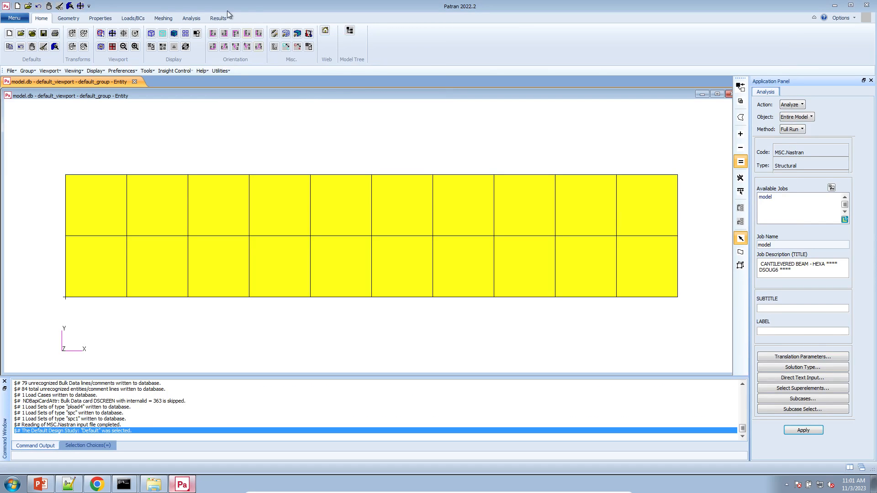
# Attach the HDF5 results file model.h5 from the Nastran working directory to the model as result entities.
pyautogui.click(192, 18)
pyautogui.click(184, 40)
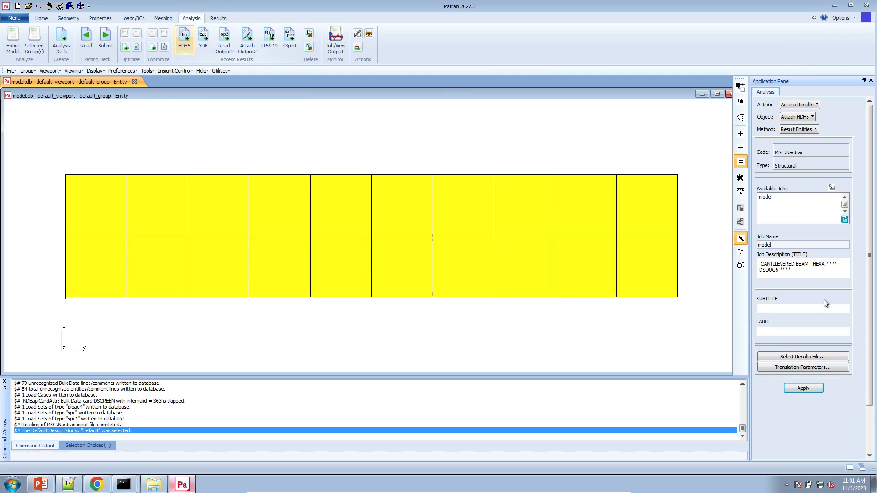
pyautogui.click(823, 357)
pyautogui.click(587, 86)
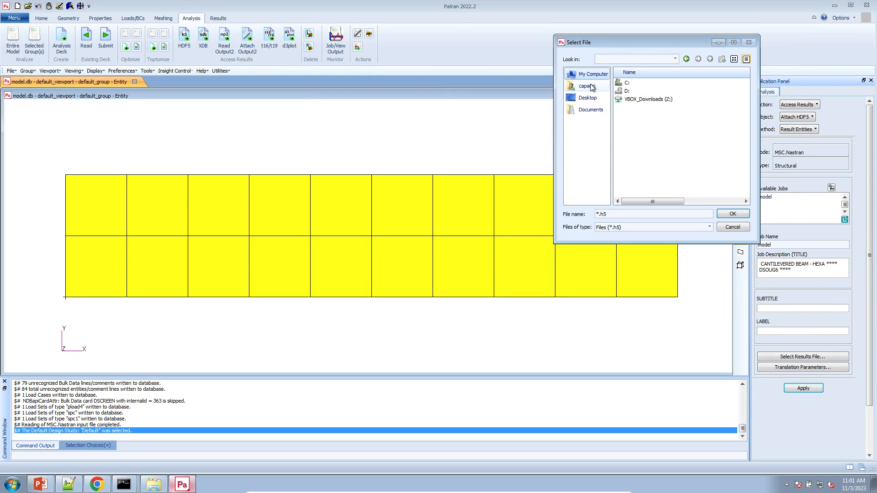
pyautogui.doubleClick(636, 136)
pyautogui.doubleClick(635, 92)
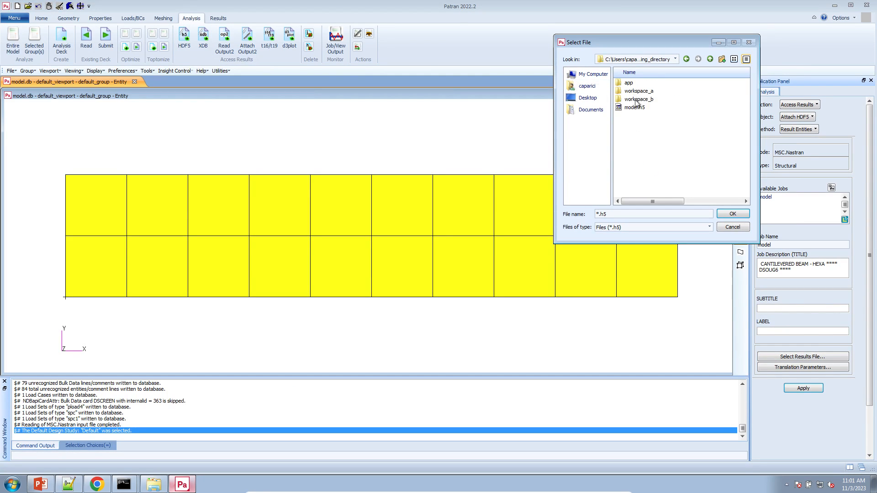
pyautogui.doubleClick(639, 107)
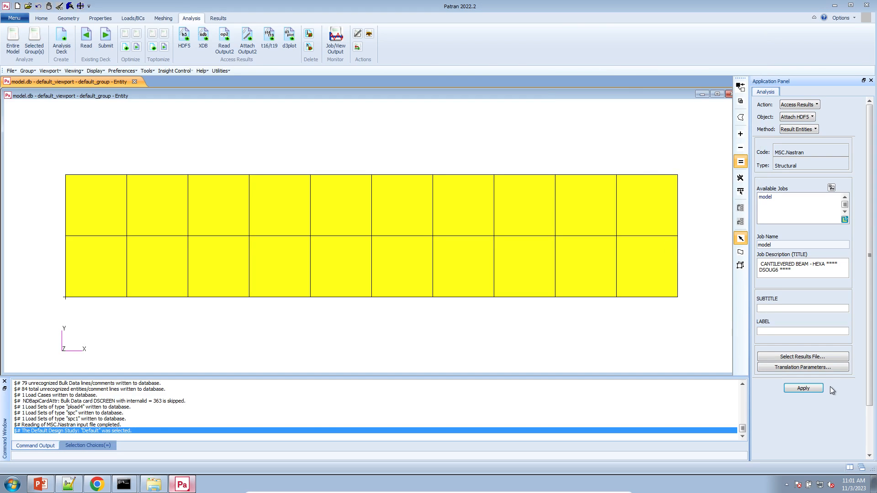
pyautogui.click(806, 388)
# Start creating a deformation result plot with the whole beam in view.
pyautogui.moveTo(330, 369); pyautogui.dragTo(320, 333, button='middle')
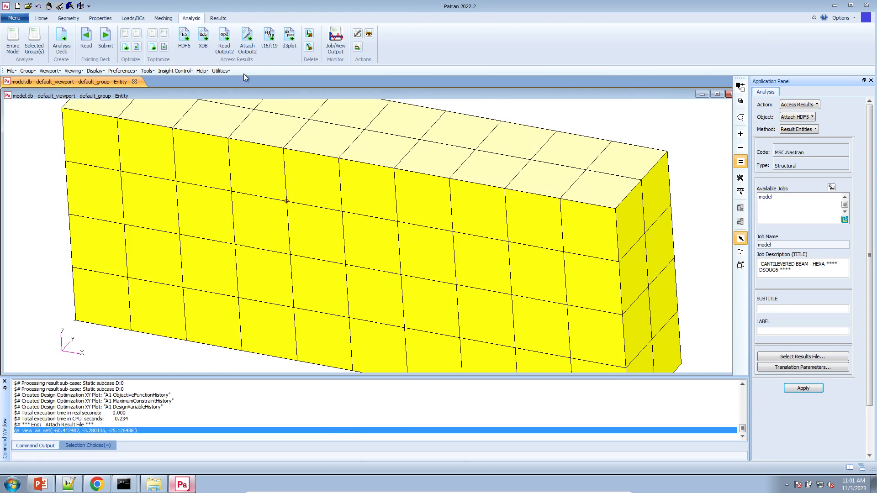
pyautogui.click(219, 18)
pyautogui.click(68, 44)
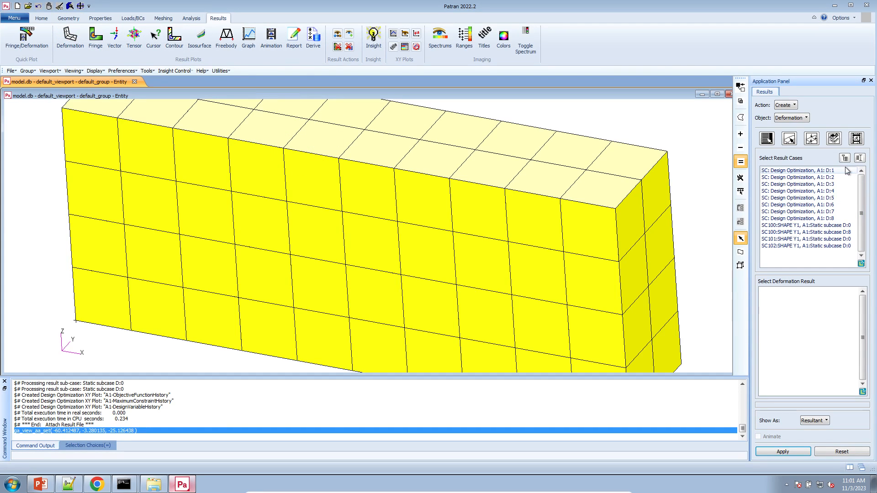
pyautogui.scroll(-2, 529, 228)
pyautogui.moveTo(630, 282)
pyautogui.mouseDown(button='middle')
pyautogui.moveTo(627, 267)
pyautogui.moveTo(627, 274)
pyautogui.mouseUp(button='middle')
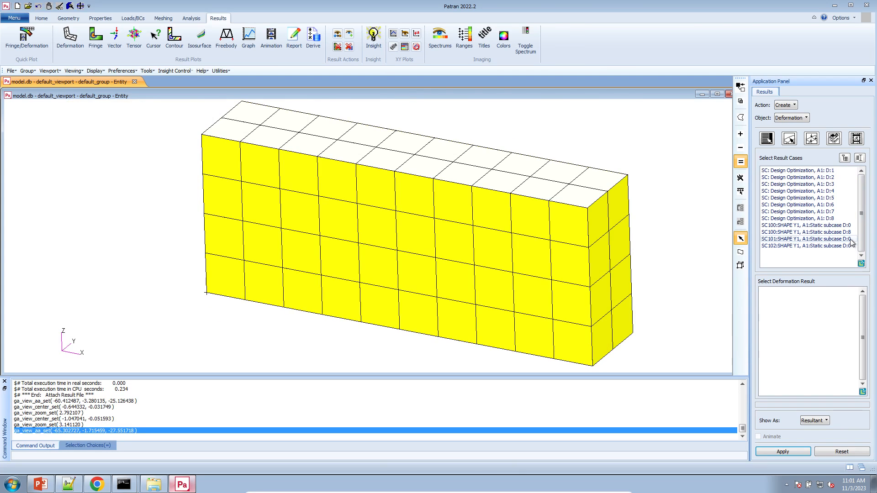
# Switch to Chrome and review the y1 and y2 shape definitions in the Viewer web app.
pyautogui.click(96, 485)
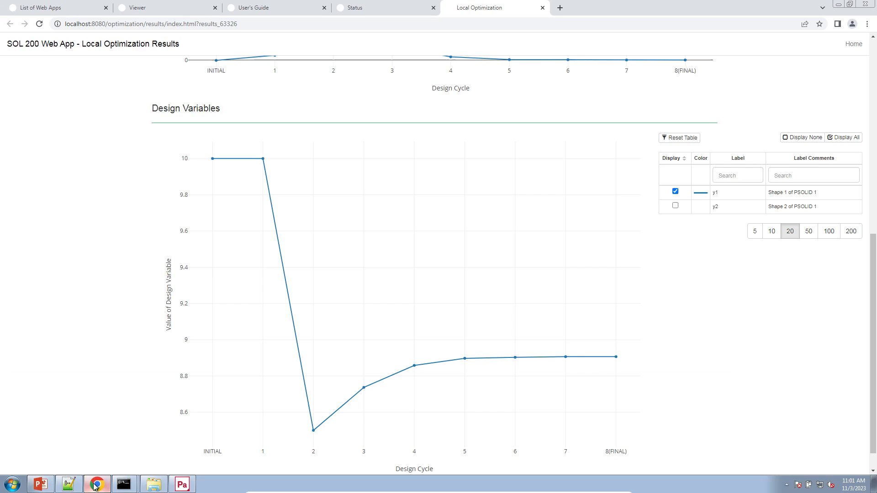
pyautogui.click(163, 12)
pyautogui.scroll(1, 244, 188)
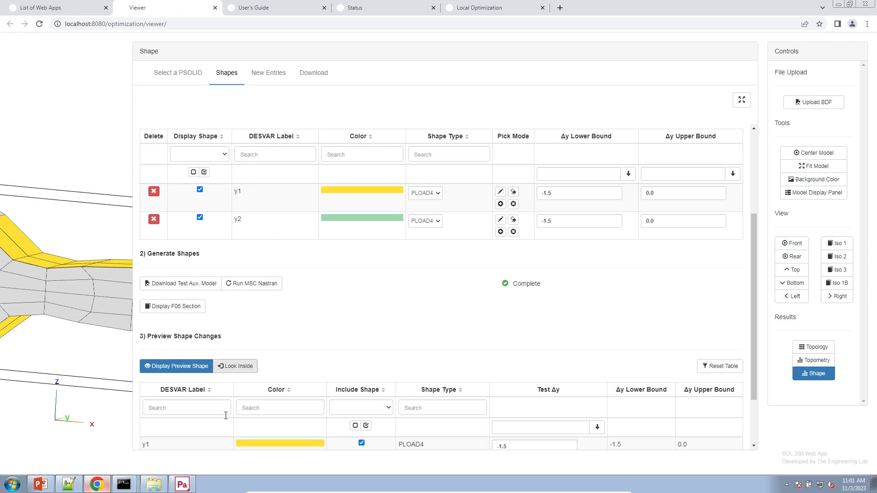
# Switch back to Patran and plot the translational displacements for result case SC101:SHAPE Y1, Static subcase D:0.
pyautogui.click(182, 484)
pyautogui.moveTo(831, 240); pyautogui.dragTo(831, 248)
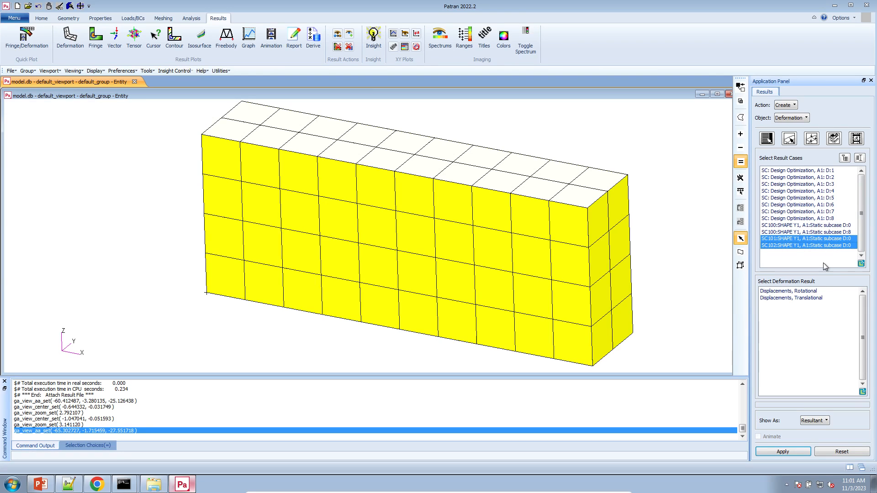
pyautogui.click(833, 241)
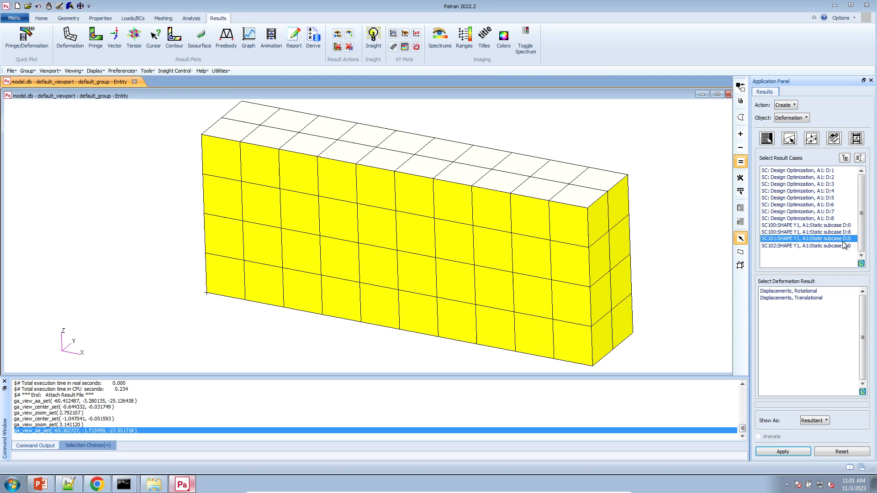
pyautogui.click(812, 298)
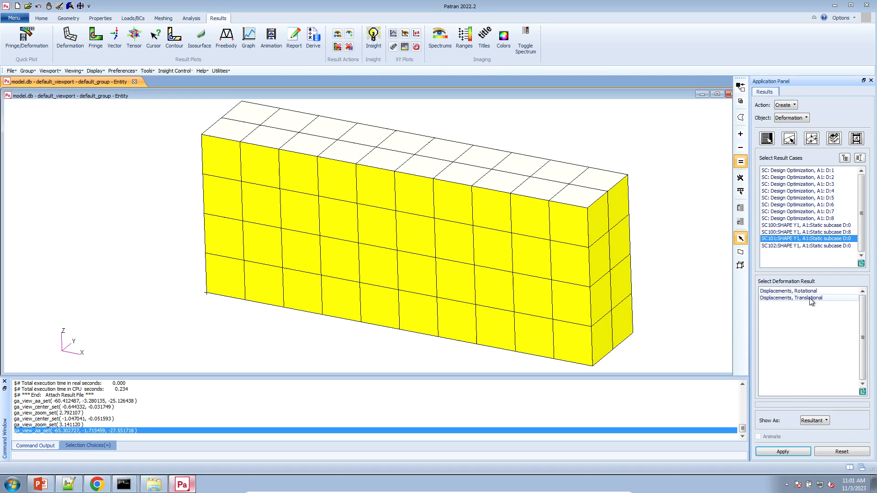
pyautogui.click(793, 451)
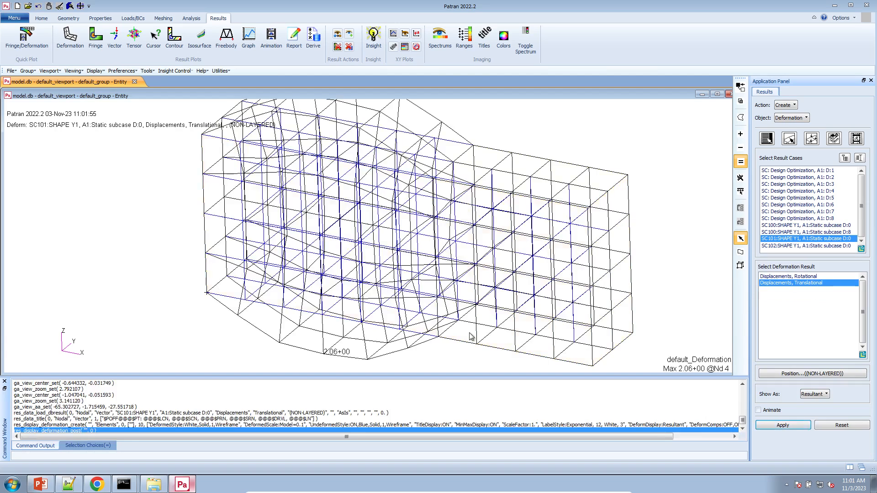
pyautogui.scroll(-3, 479, 325)
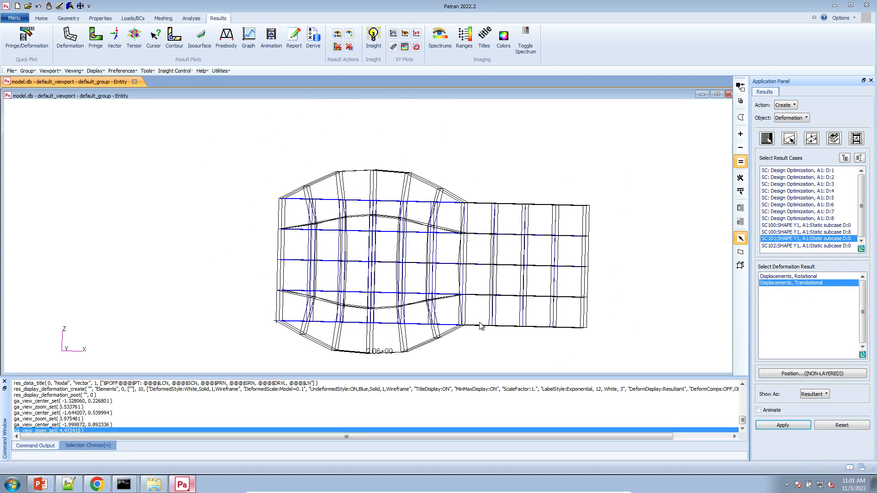
pyautogui.moveTo(480, 322); pyautogui.dragTo(481, 322, button='middle')
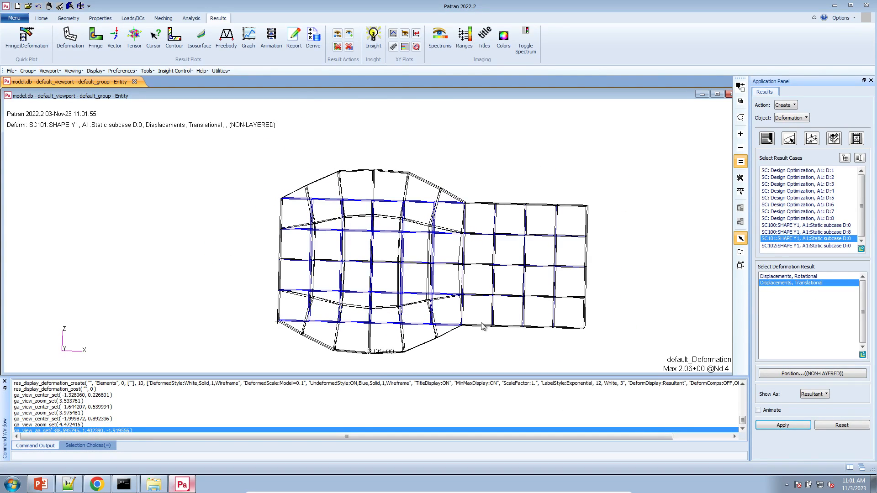
# Plot the translational displacement deformation for result case SC102:SHAPE Y1, Static subcase D:0.
pyautogui.click(810, 246)
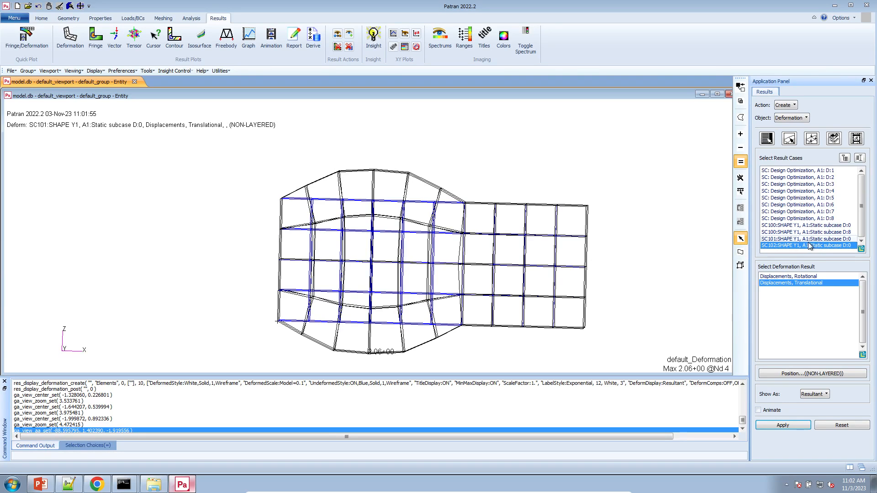
pyautogui.click(805, 427)
pyautogui.moveTo(564, 266); pyautogui.dragTo(660, 259, button='middle')
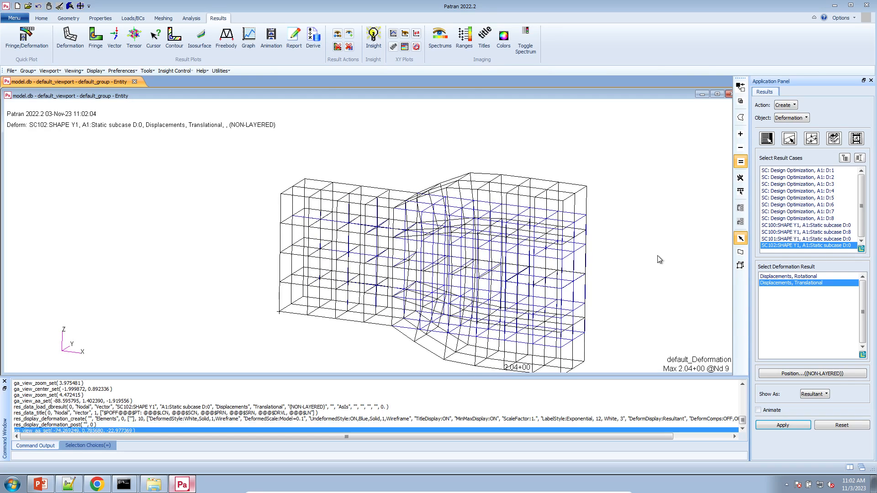
# Select the Design Optimization result cases D:1 to D:8, check the Design Variables chart in Chrome's Local Optimization results, and return to Patran.
pyautogui.click(842, 170)
pyautogui.moveTo(843, 187); pyautogui.dragTo(841, 220)
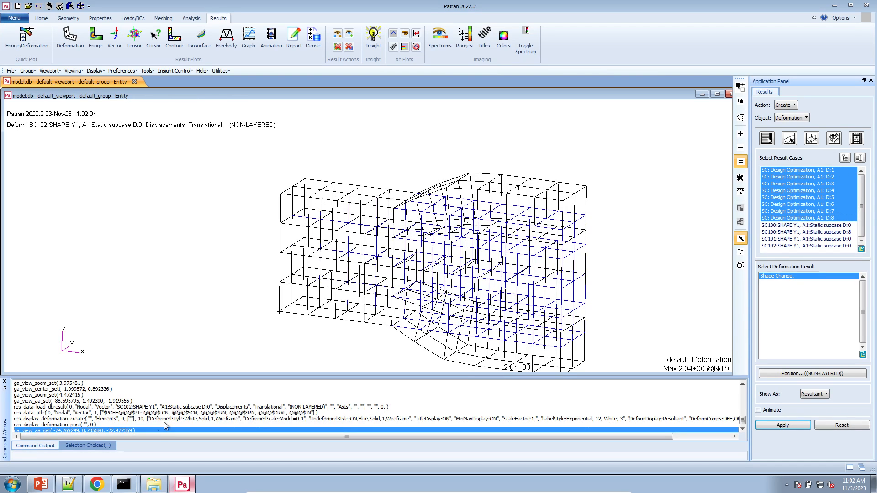
pyautogui.click(96, 484)
pyautogui.click(477, 8)
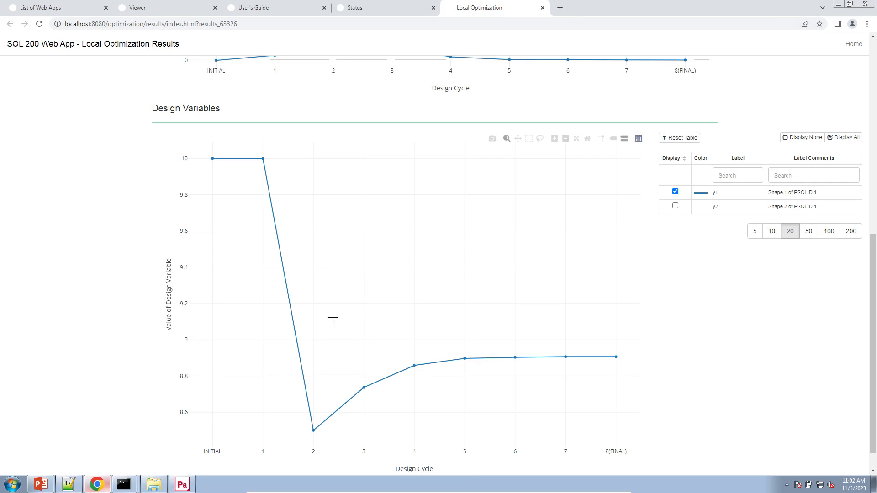
pyautogui.scroll(-1, 307, 378)
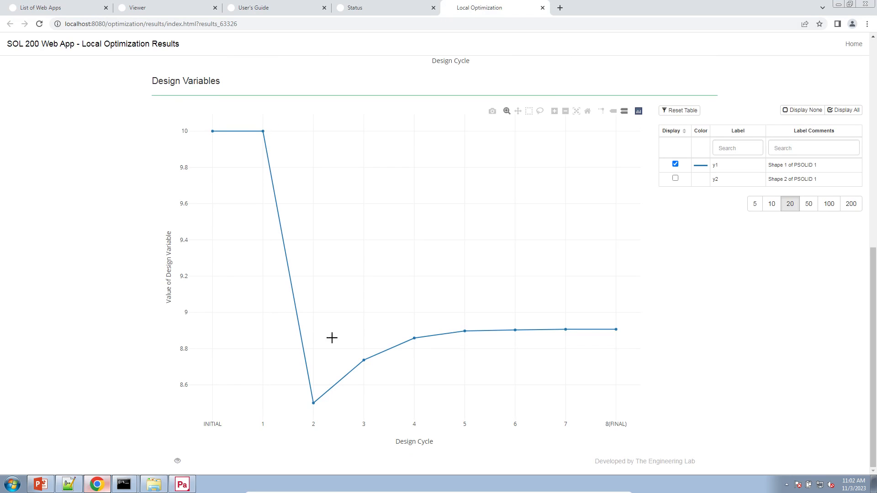
pyautogui.click(192, 484)
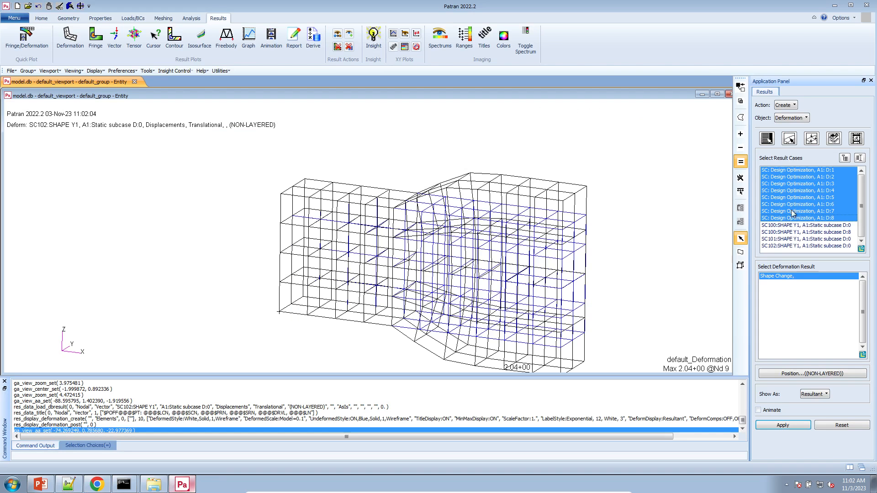
# Plot the Shape Change deformation for the Design Optimization result case D:1.
pyautogui.moveTo(820, 171); pyautogui.dragTo(825, 220)
pyautogui.click(815, 171)
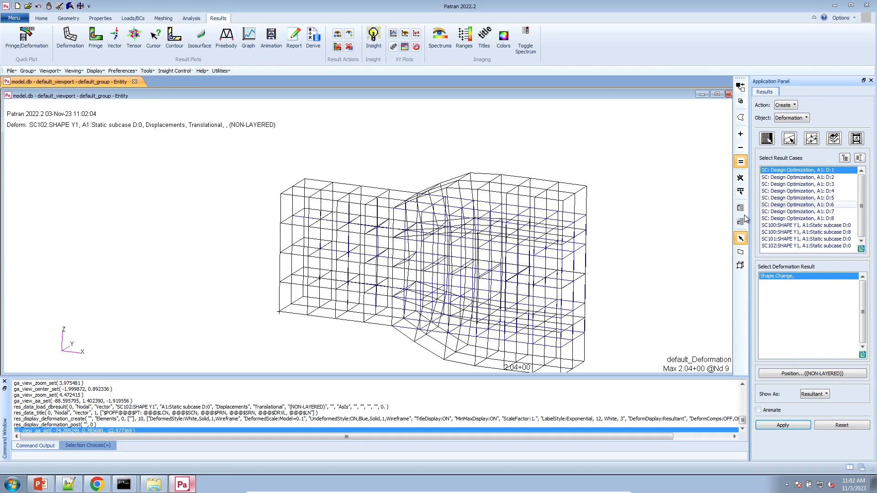
pyautogui.moveTo(663, 242); pyautogui.dragTo(635, 249, button='middle')
pyautogui.click(783, 424)
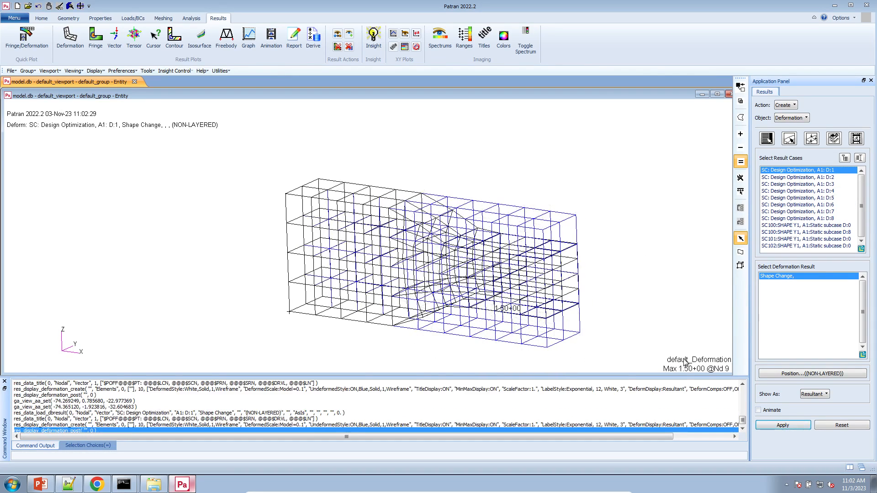
pyautogui.scroll(-3, 587, 321)
pyautogui.moveTo(587, 321); pyautogui.dragTo(567, 321, button='middle')
pyautogui.scroll(4, 581, 320)
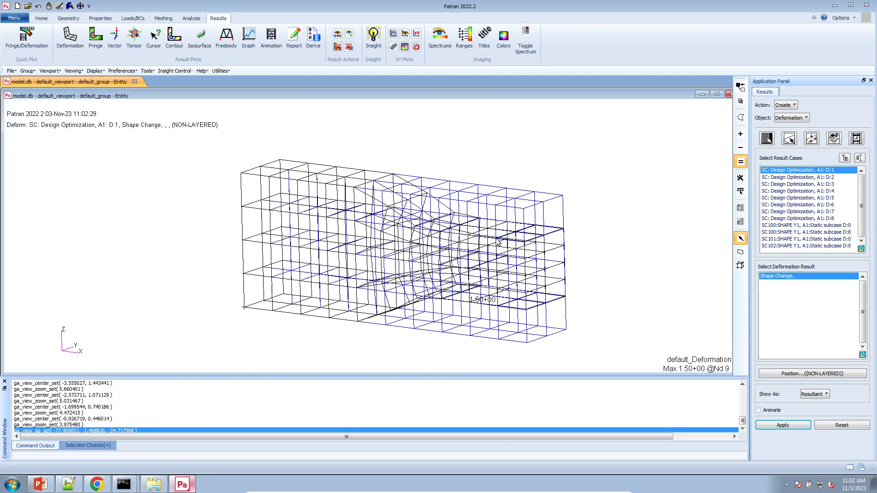
# Set the undeformed shape's render style to Free Edge and update the deformation plot.
pyautogui.click(812, 138)
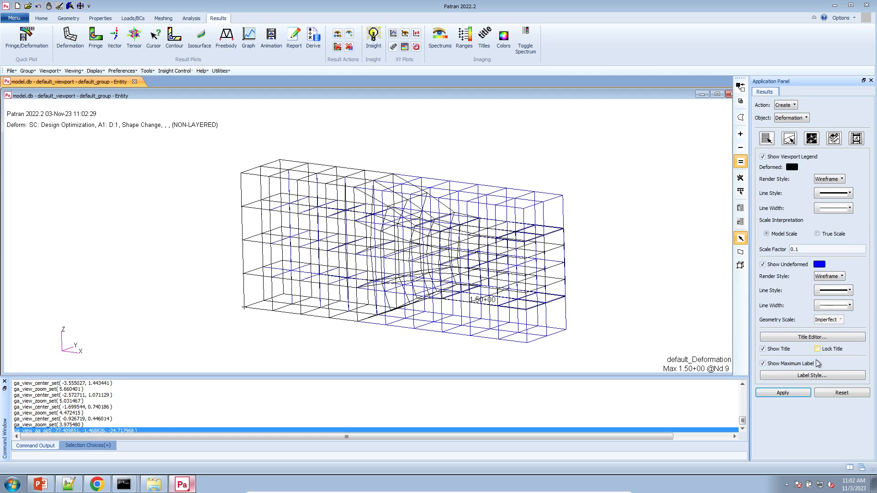
pyautogui.click(827, 277)
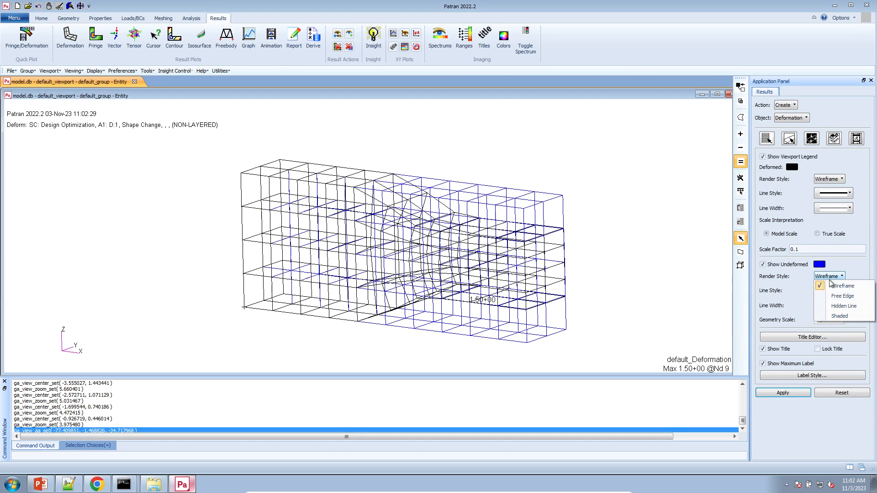
pyautogui.click(838, 297)
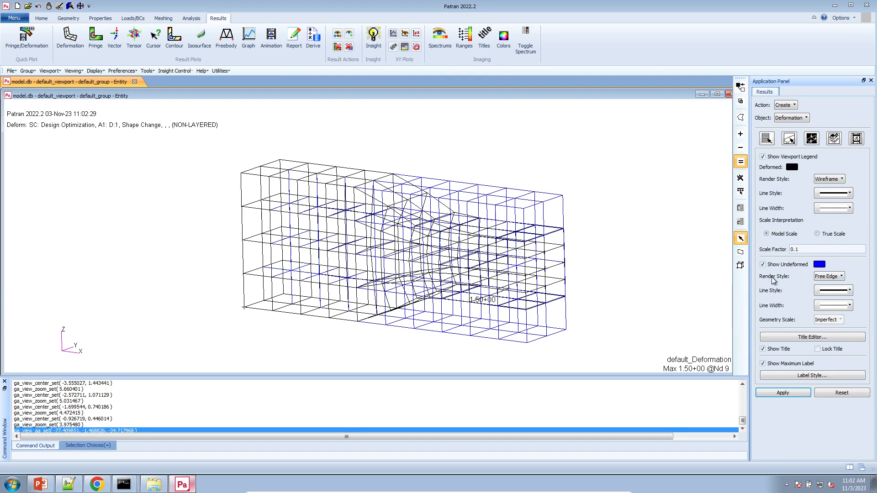
pyautogui.click(783, 393)
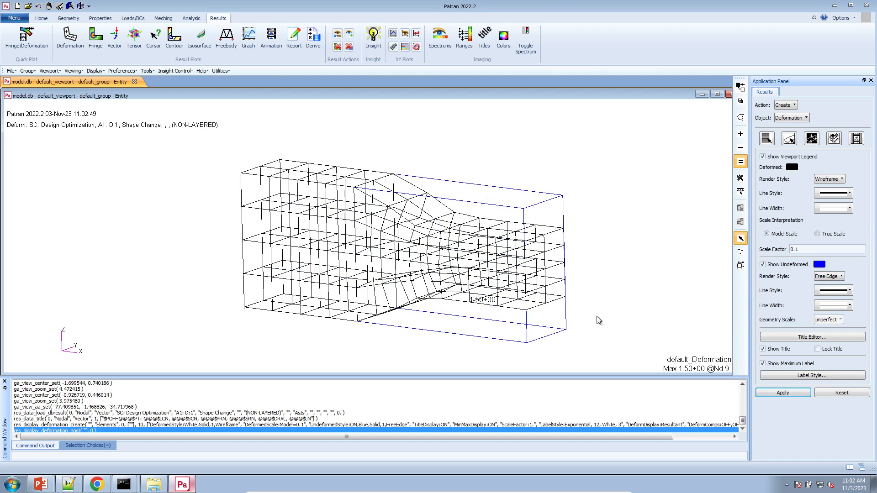
pyautogui.moveTo(508, 280); pyautogui.dragTo(508, 278, button='middle')
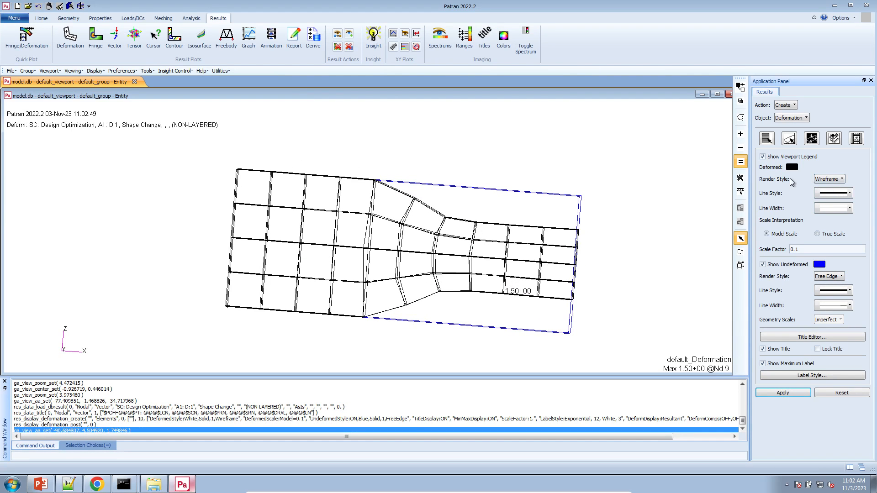
# Set the deformed shape's render style to Shaded and update the plot.
pyautogui.click(825, 179)
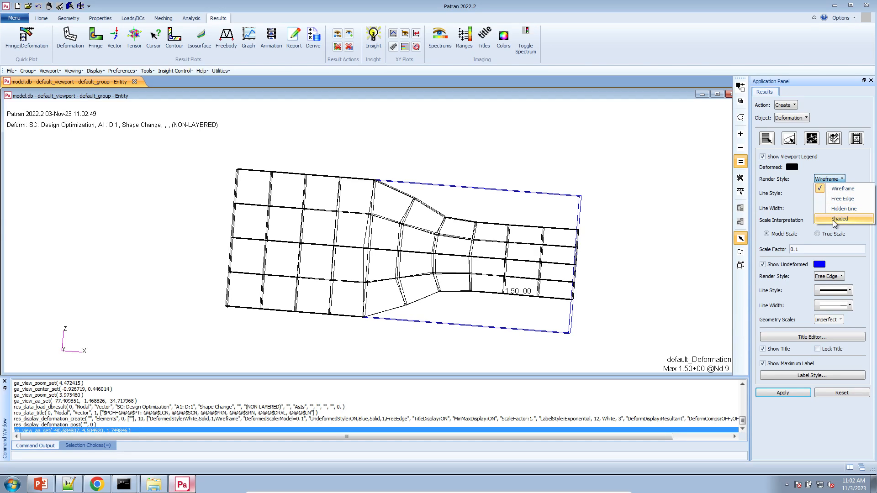
pyautogui.click(839, 219)
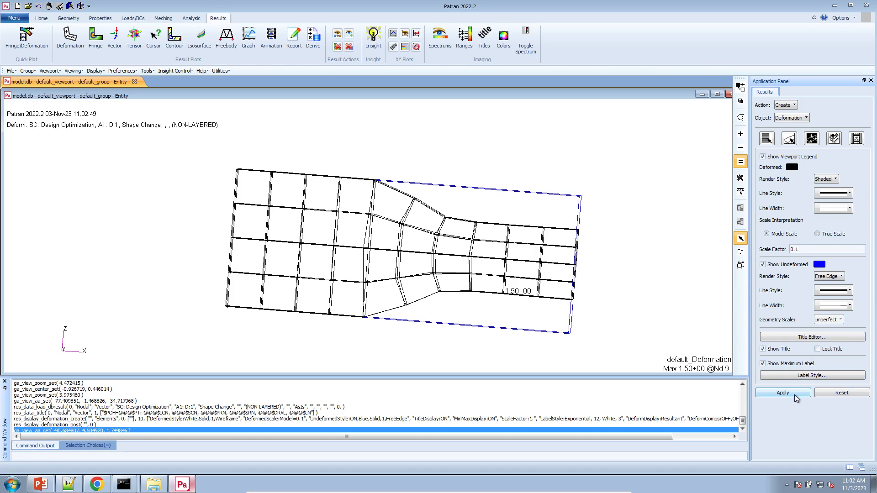
pyautogui.click(783, 393)
pyautogui.moveTo(657, 303); pyautogui.dragTo(603, 274, button='middle')
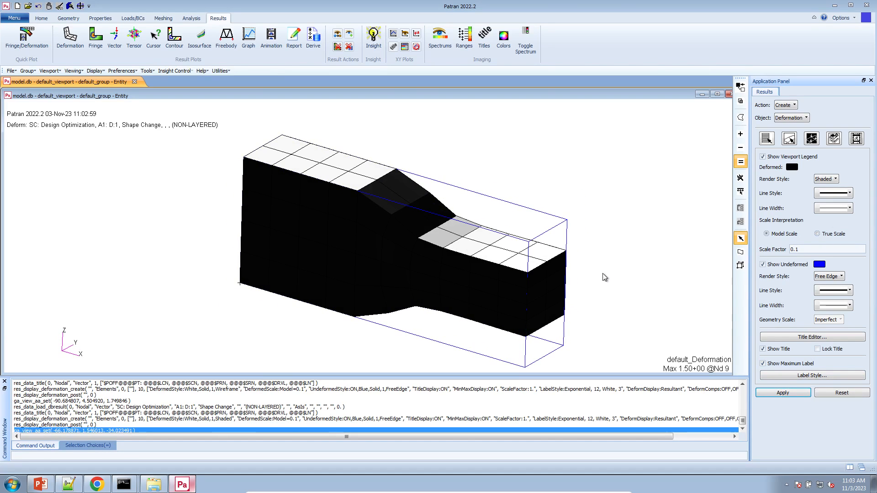
# Color the deformed shape light orange and plot it at True Scale with a scale factor of 1.0.
pyautogui.click(792, 167)
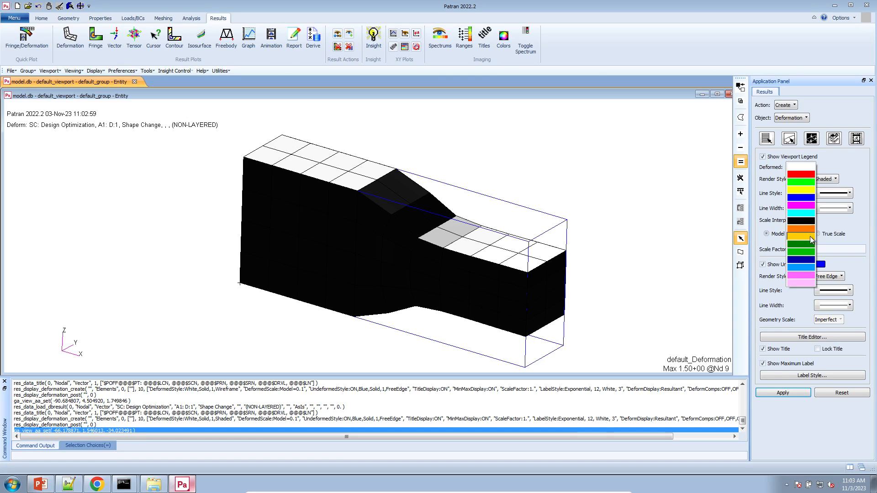
pyautogui.click(811, 238)
pyautogui.click(784, 393)
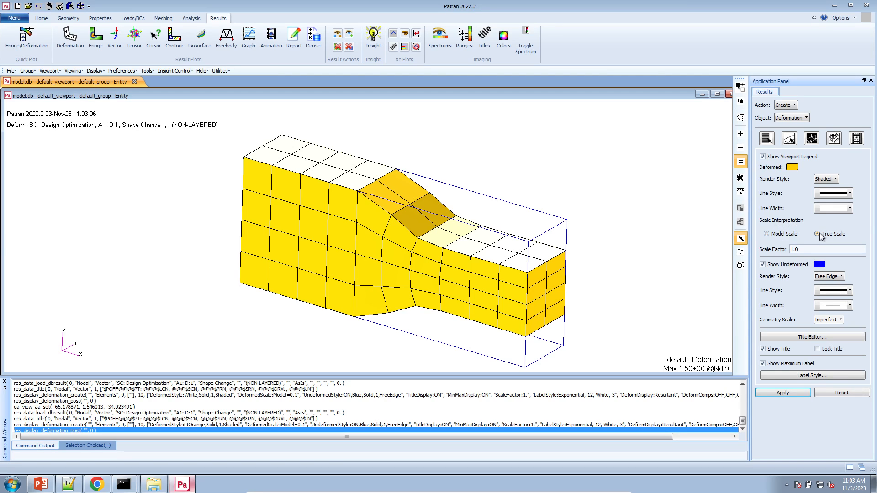
pyautogui.click(783, 393)
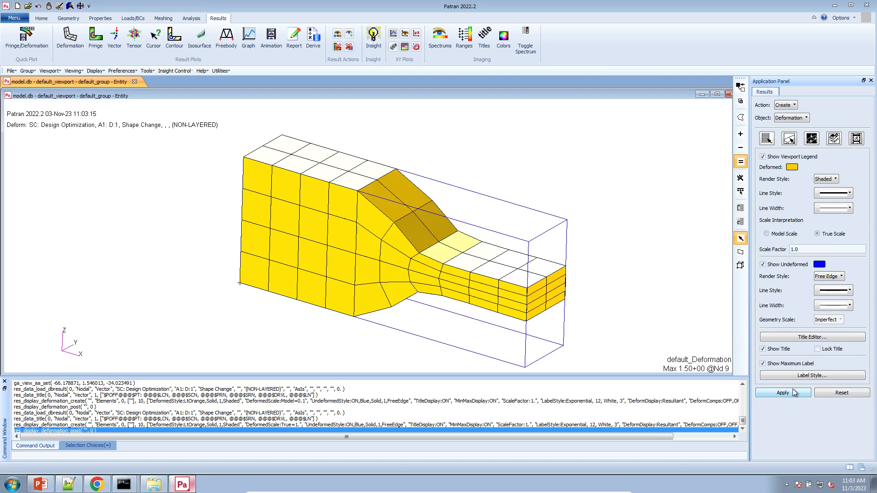
pyautogui.moveTo(536, 303); pyautogui.dragTo(500, 284, button='middle')
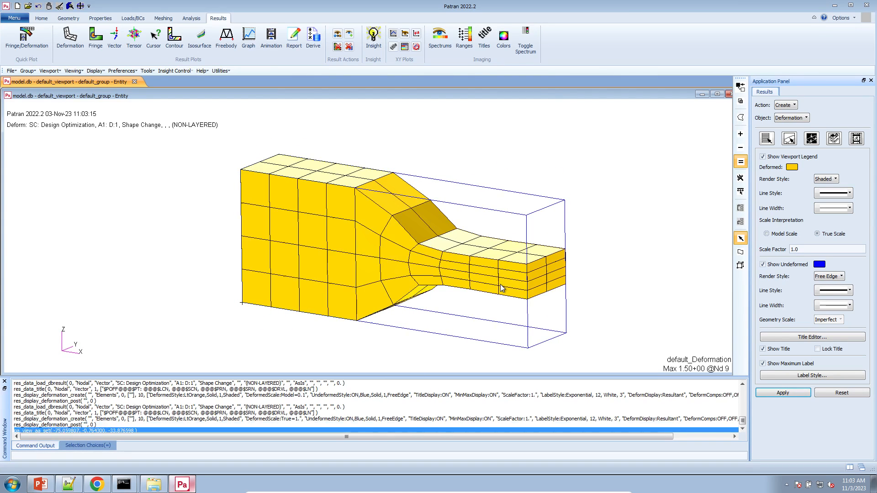
# Plot the Shape Change deformation for Design Optimization cases D:2, D:3, D:4 and D:5 in turn.
pyautogui.click(767, 139)
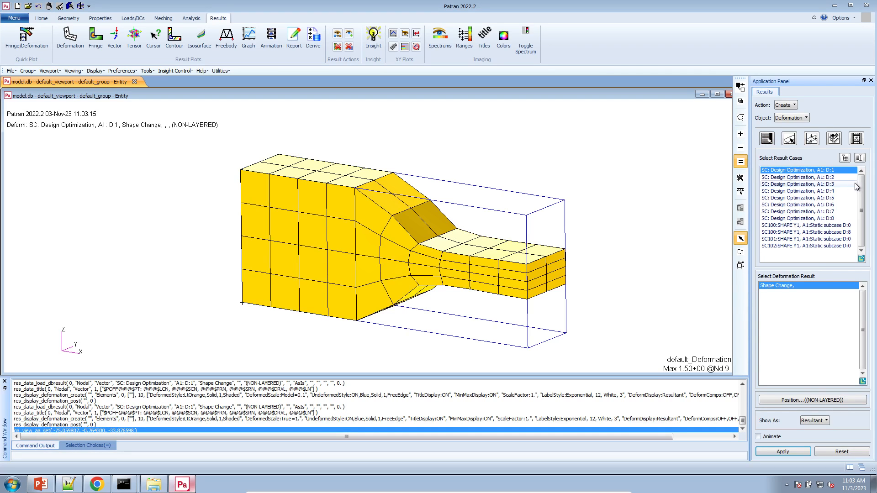
pyautogui.click(806, 177)
pyautogui.click(783, 452)
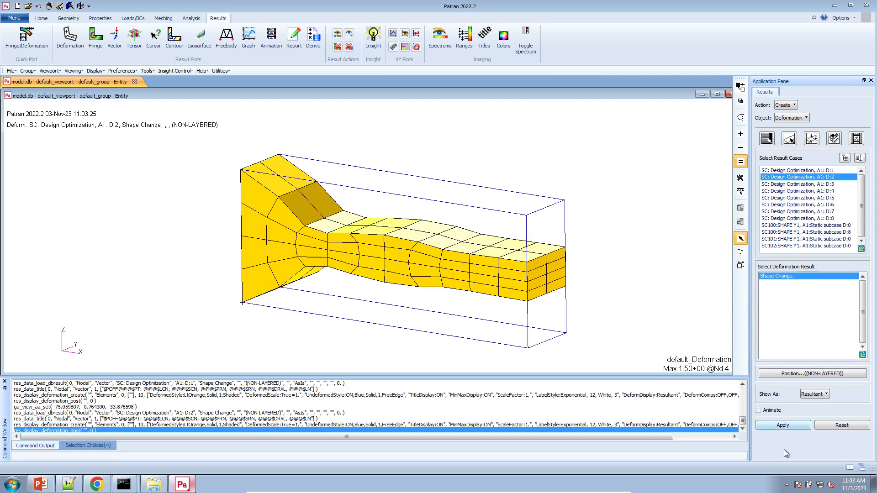
pyautogui.click(828, 184)
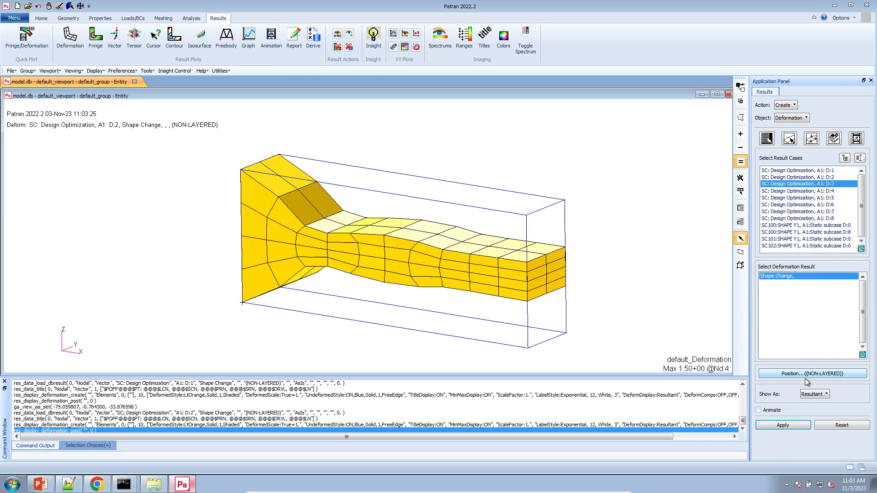
pyautogui.click(804, 425)
pyautogui.click(833, 191)
pyautogui.click(783, 424)
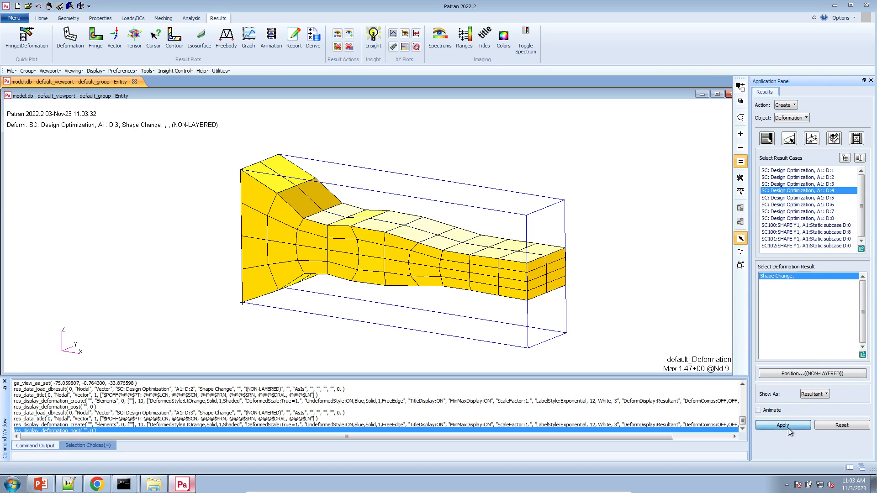
pyautogui.click(839, 198)
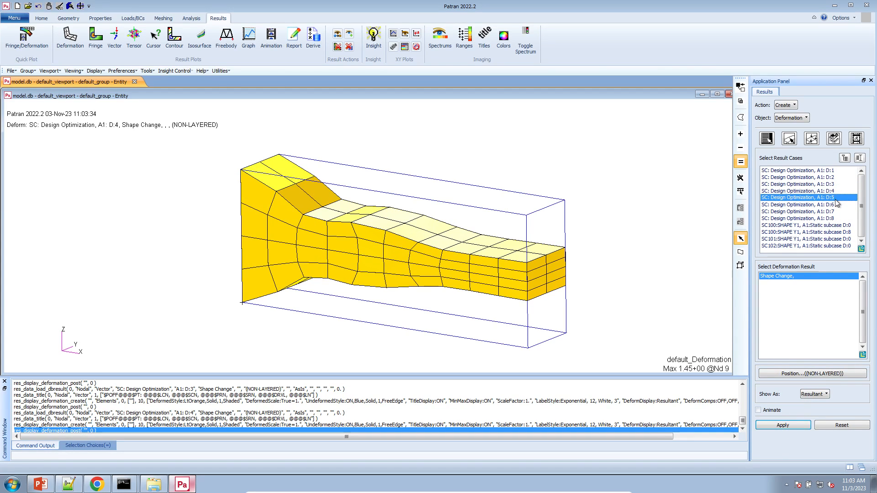
pyautogui.click(795, 426)
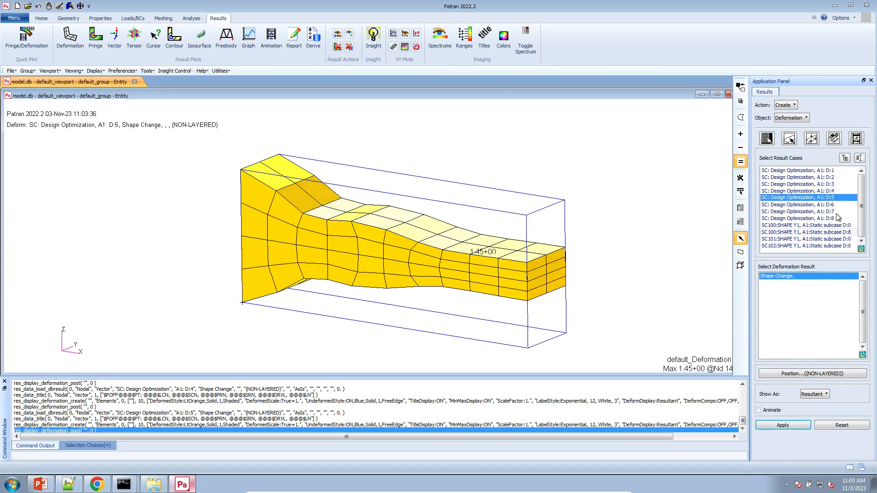
# Plot the Shape Change deformation for the final Design Optimization case, D:8.
pyautogui.click(828, 171)
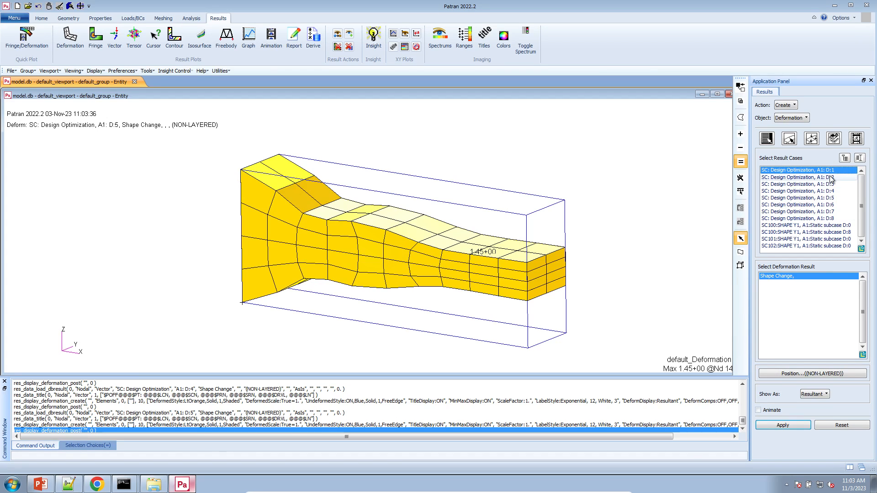
pyautogui.click(829, 178)
pyautogui.click(830, 184)
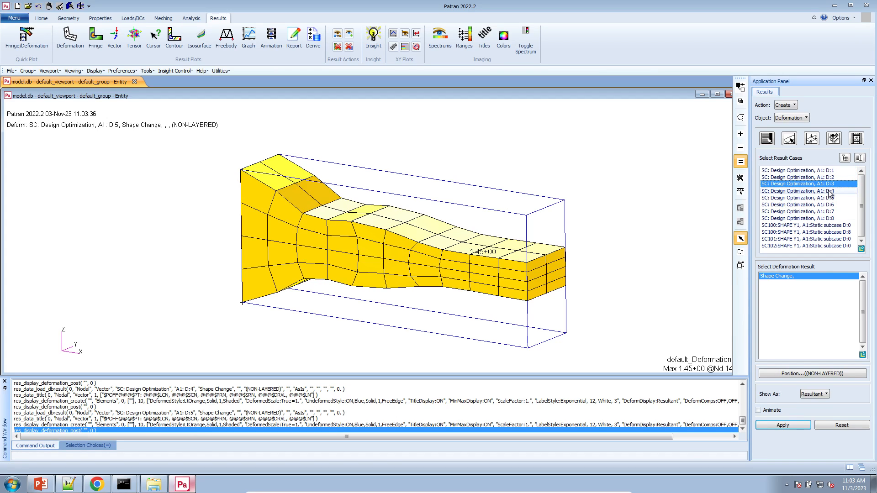
pyautogui.click(830, 192)
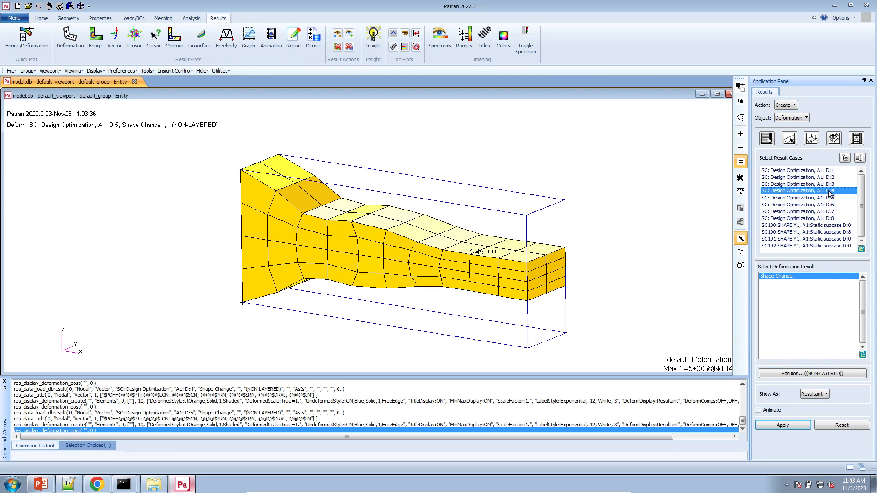
pyautogui.click(832, 219)
pyautogui.click(783, 425)
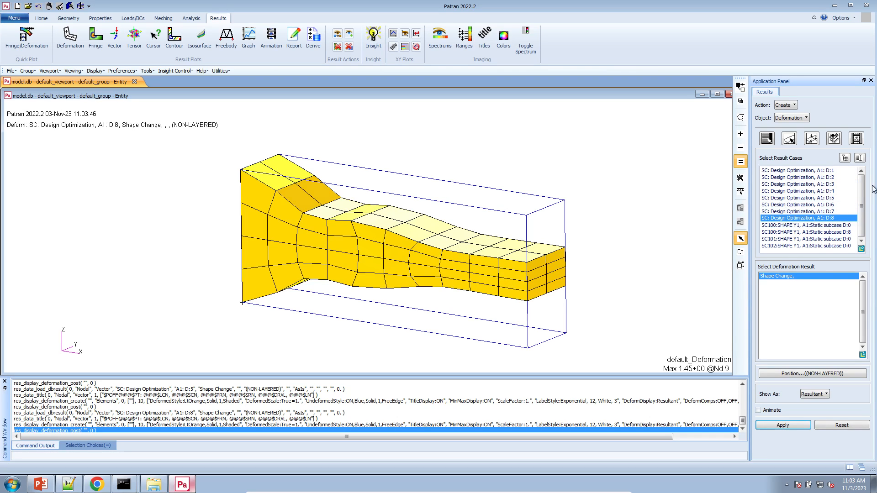
# Animate the shape change for cases D:1 to D:8 by the Design Cycle global variable, from 1.0 to 8.0 with 8 frames.
pyautogui.moveTo(806, 170); pyautogui.dragTo(811, 218)
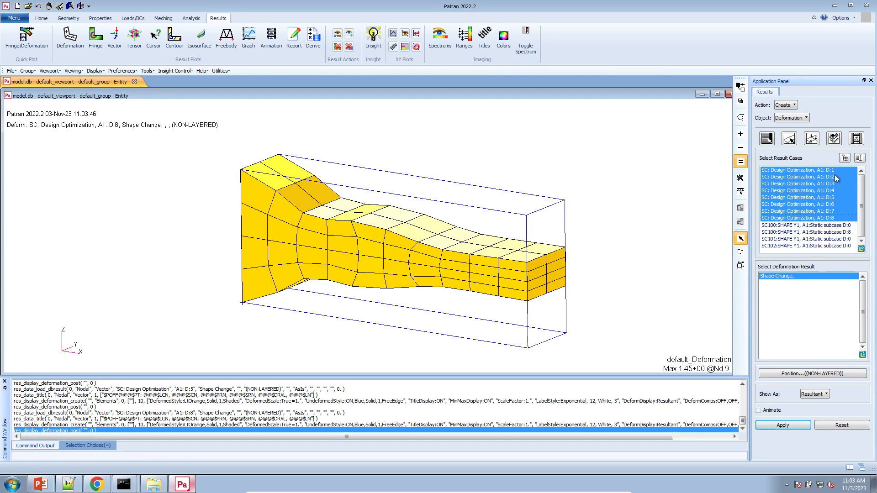
pyautogui.click(857, 140)
pyautogui.click(794, 404)
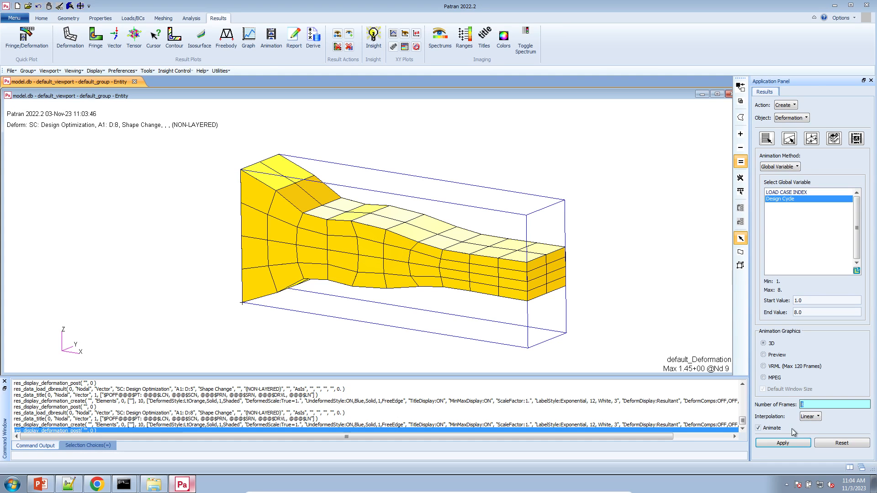
pyautogui.click(795, 444)
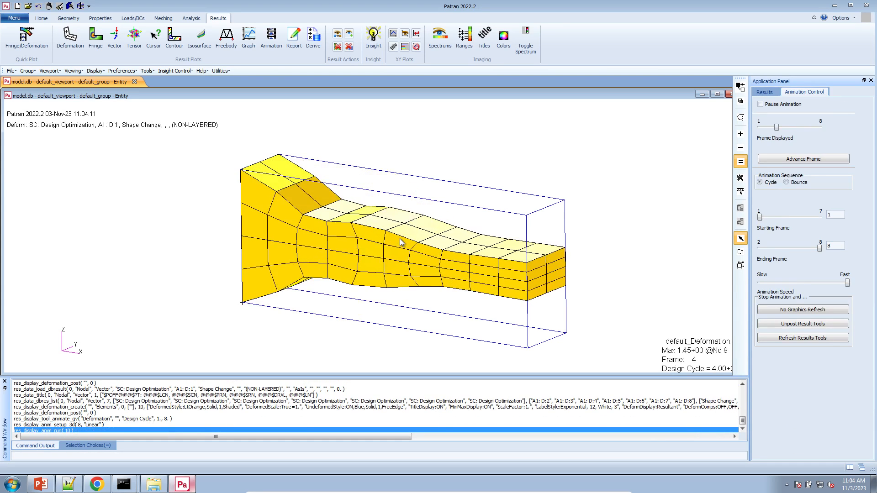
# Pause the animation and rerun it with 50 frames and Linear interpolation.
pyautogui.click(791, 104)
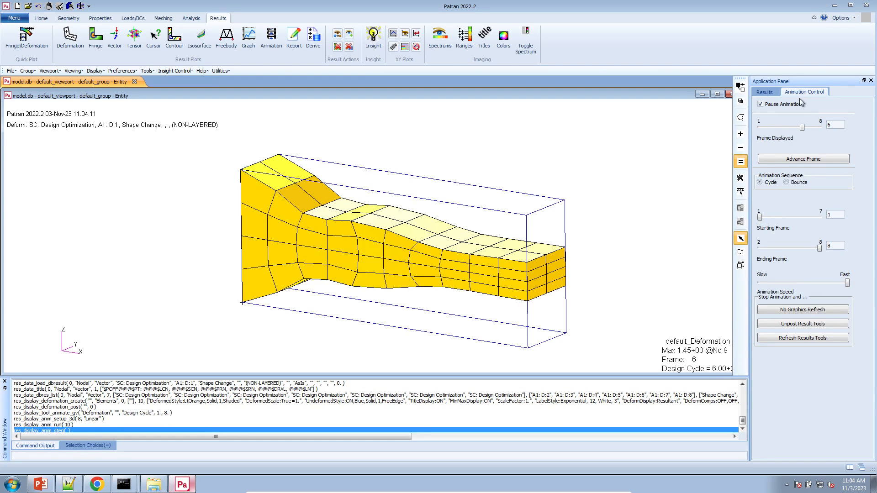
pyautogui.click(768, 93)
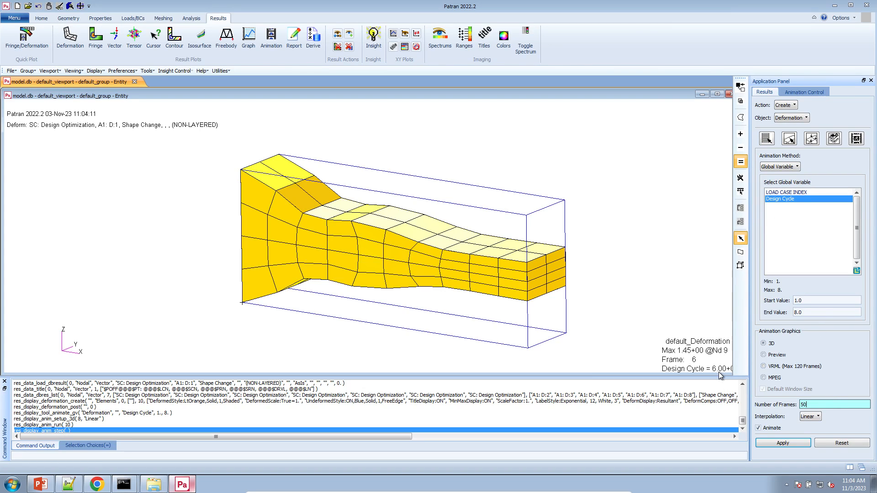
pyautogui.click(783, 443)
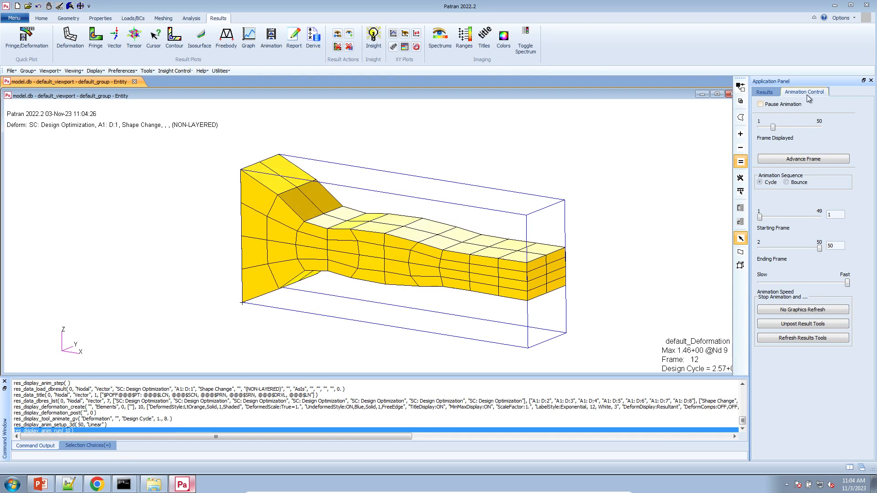
# Pause the animation to scrub to frame 23, then resume playback at a slightly slower speed.
pyautogui.click(786, 105)
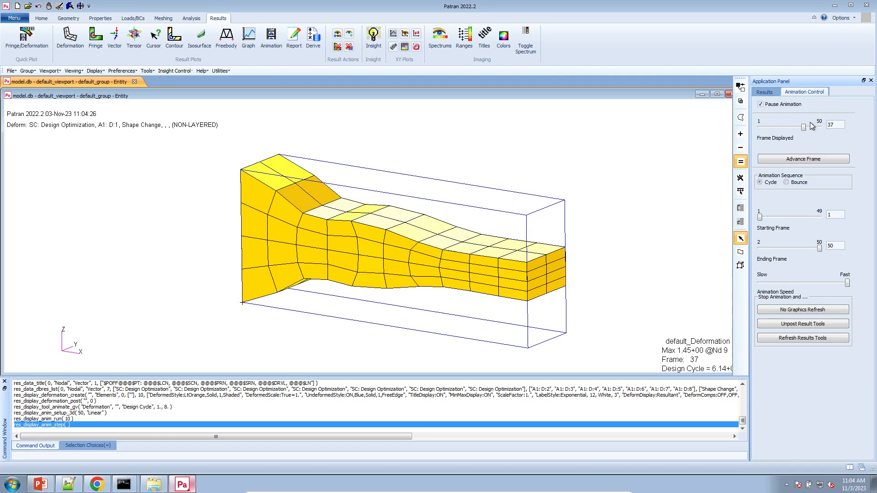
pyautogui.moveTo(805, 128); pyautogui.dragTo(780, 124)
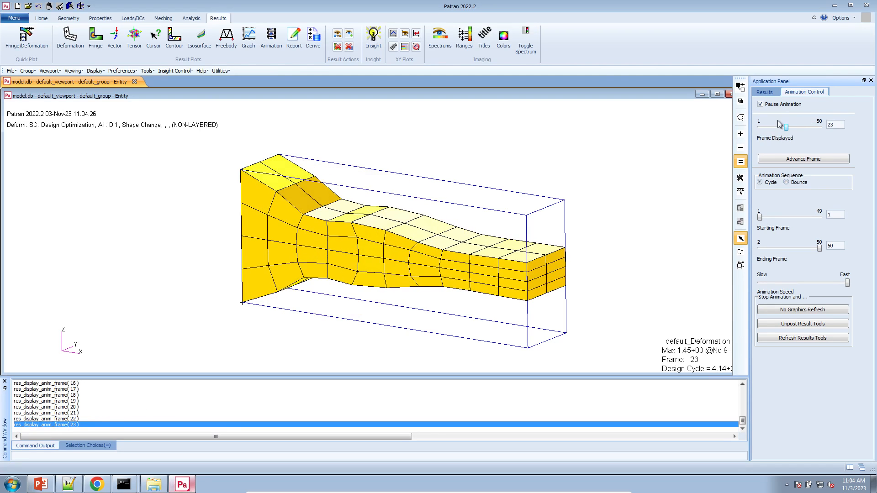
pyautogui.click(776, 105)
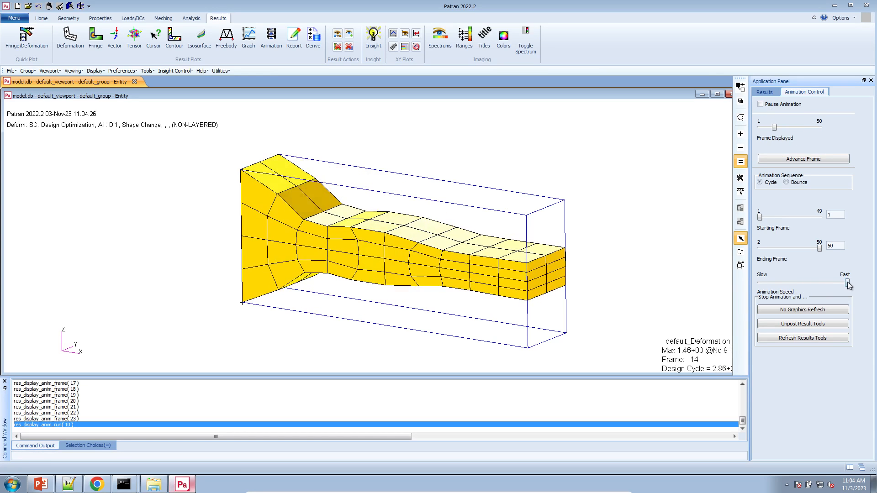
pyautogui.moveTo(848, 281)
pyautogui.mouseDown()
pyautogui.moveTo(835, 285)
pyautogui.moveTo(844, 283)
pyautogui.mouseUp()
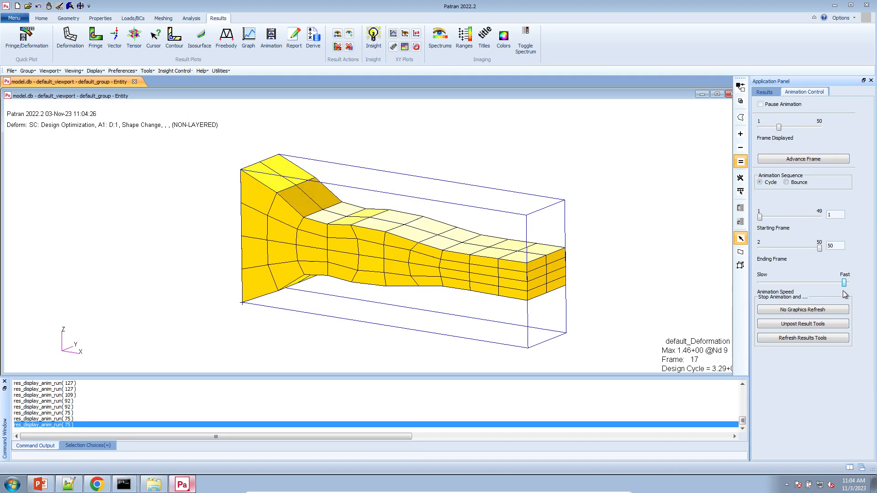
# Stop the shape change animation by unposting the result tools, and open the Fringe plot settings.
pyautogui.click(821, 324)
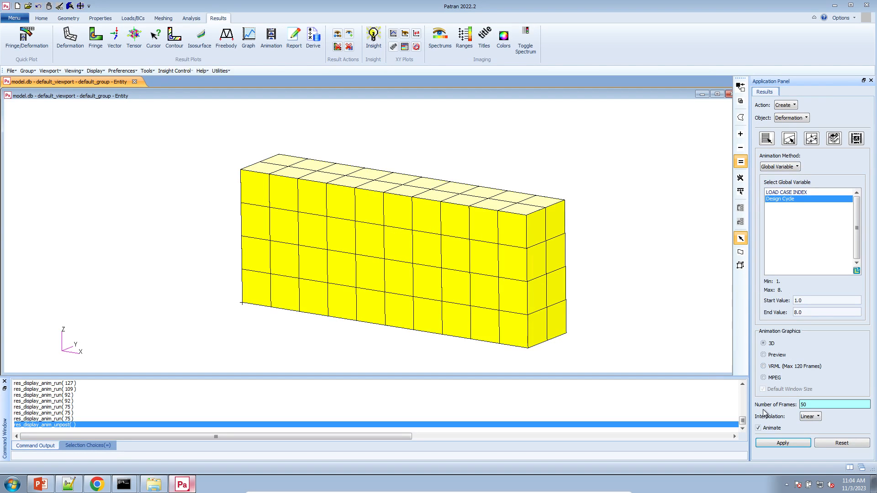
pyautogui.click(95, 37)
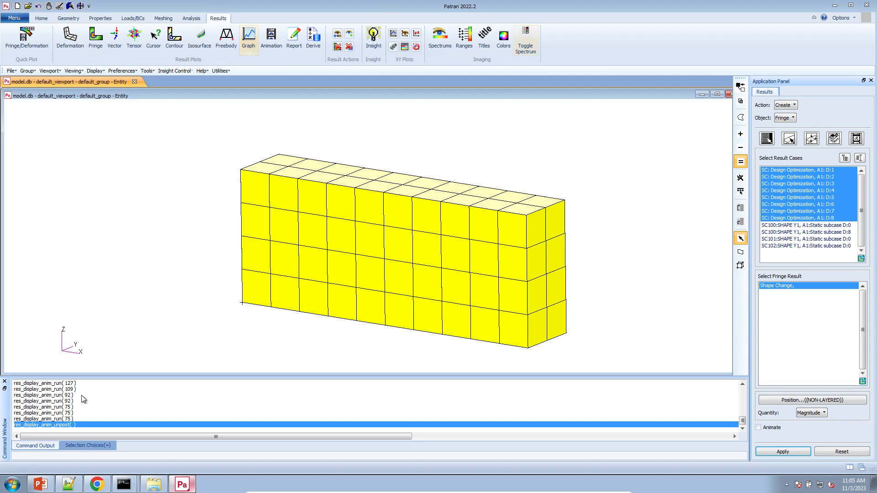
# Switch to the Local Optimization results in Chrome and read the Normalized Constraints plot at the INITIAL design and design cycle 1.
pyautogui.hotkey('alt', 'Tab')
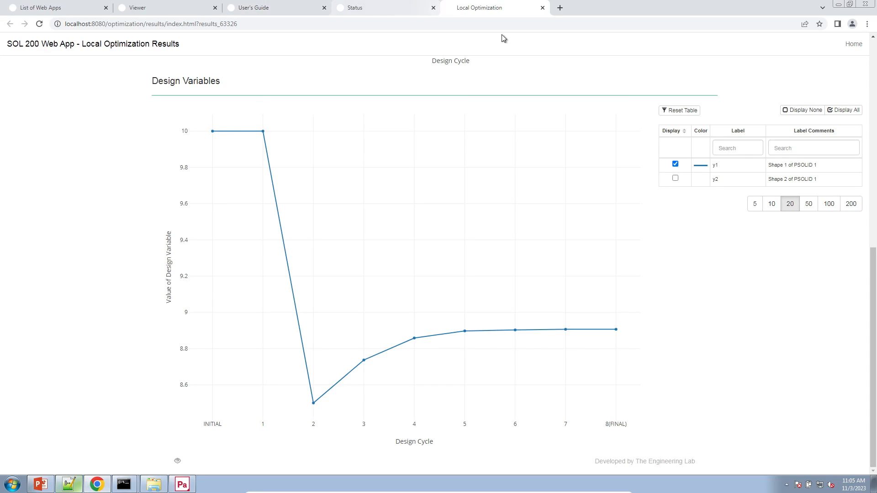
pyautogui.scroll(7, 315, 192)
pyautogui.scroll(1, 315, 192)
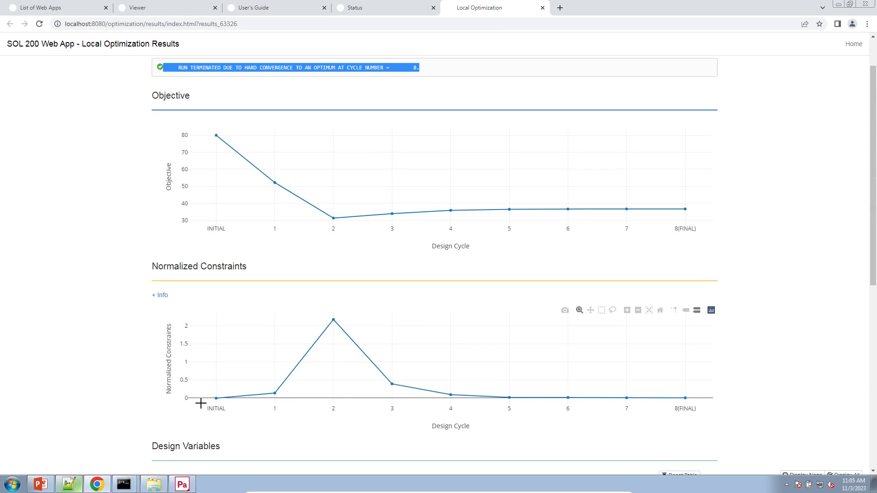
pyautogui.moveTo(219, 399)
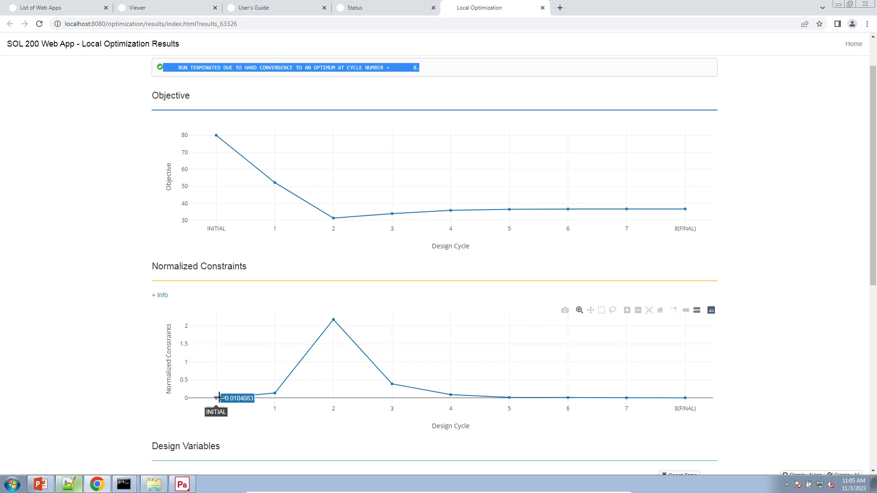
pyautogui.moveTo(279, 394)
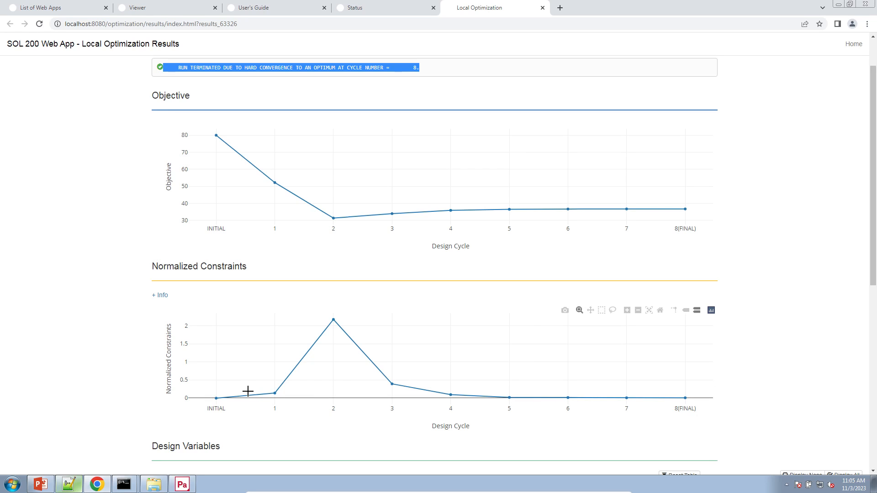
# Open the Responses (.f06) post-processing app from the List of Web Apps.
pyautogui.click(32, 9)
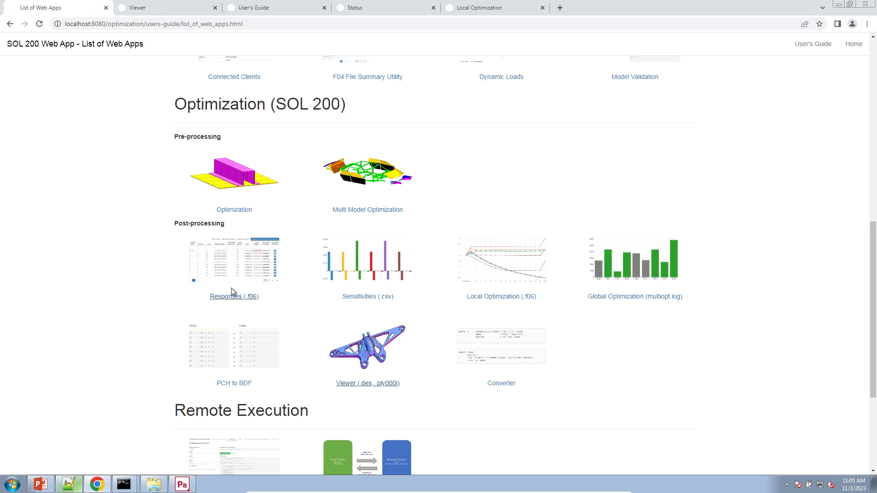
pyautogui.click(246, 264)
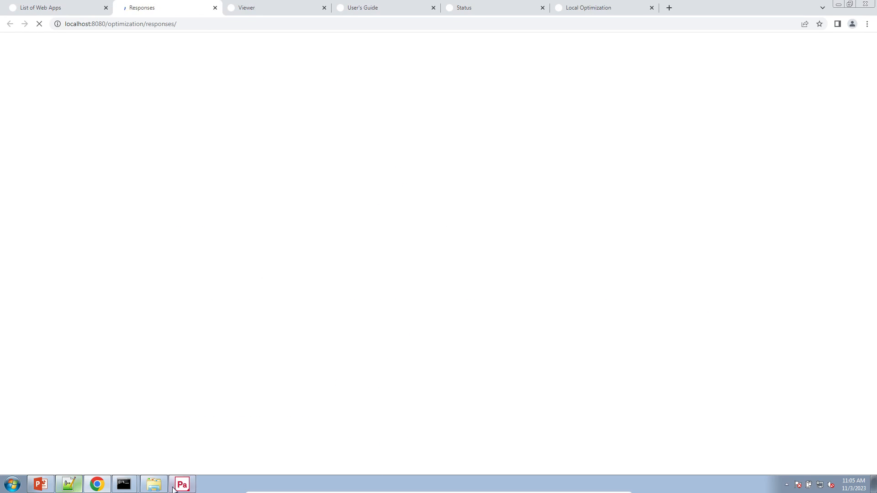
# Open model.f06 from the Nastran working directory in Notepad++ and find the Design Optimization section for Design Cycle 1.
pyautogui.click(162, 489)
pyautogui.doubleClick(629, 327)
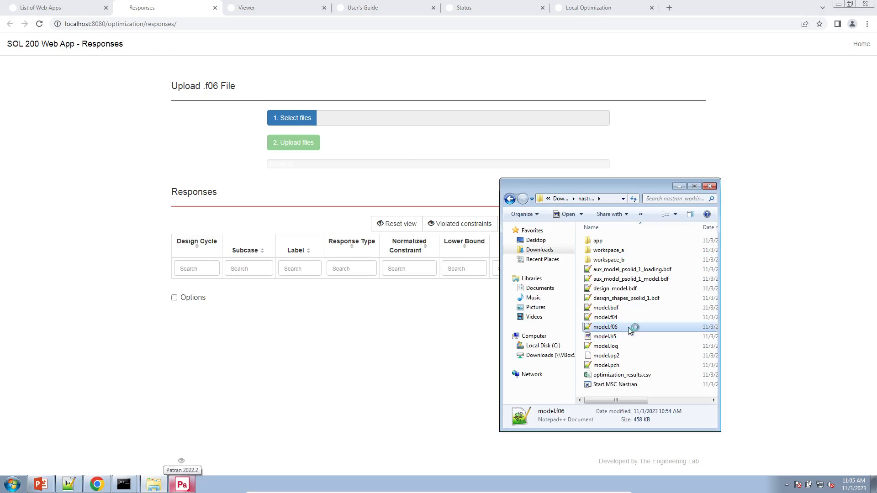
pyautogui.click(720, 222)
pyautogui.keyDown('ctrl'); pyautogui.scroll(-9, 722, 223); pyautogui.keyUp('ctrl')
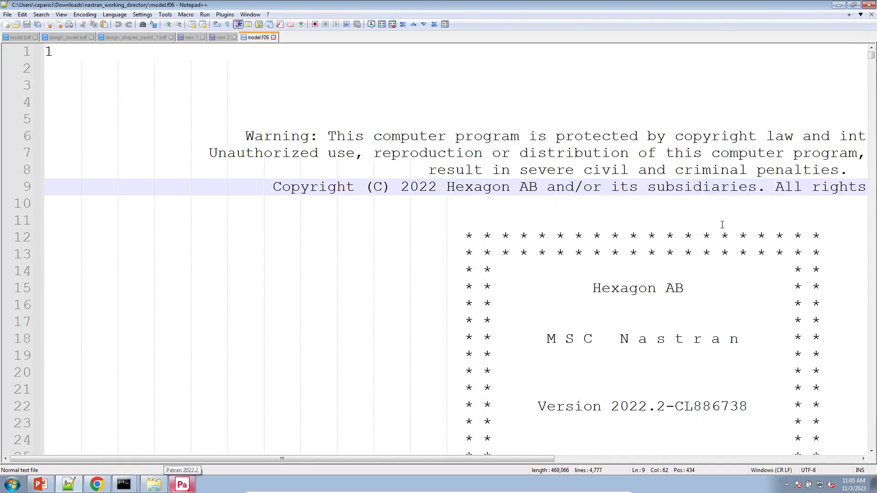
pyautogui.moveTo(872, 57); pyautogui.dragTo(871, 124)
pyautogui.keyDown('ctrl'); pyautogui.scroll(-2, 585, 284); pyautogui.keyUp('ctrl')
pyautogui.scroll(-9, 585, 283)
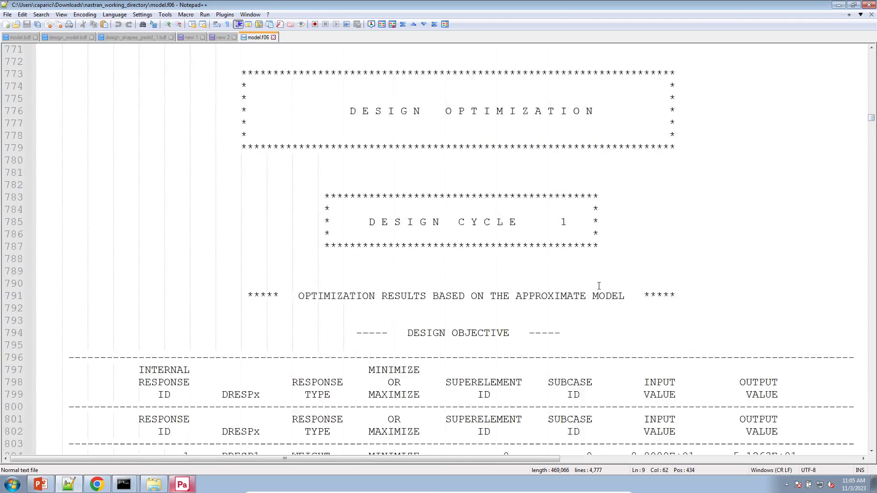
pyautogui.scroll(1, 584, 283)
pyautogui.scroll(9, 585, 284)
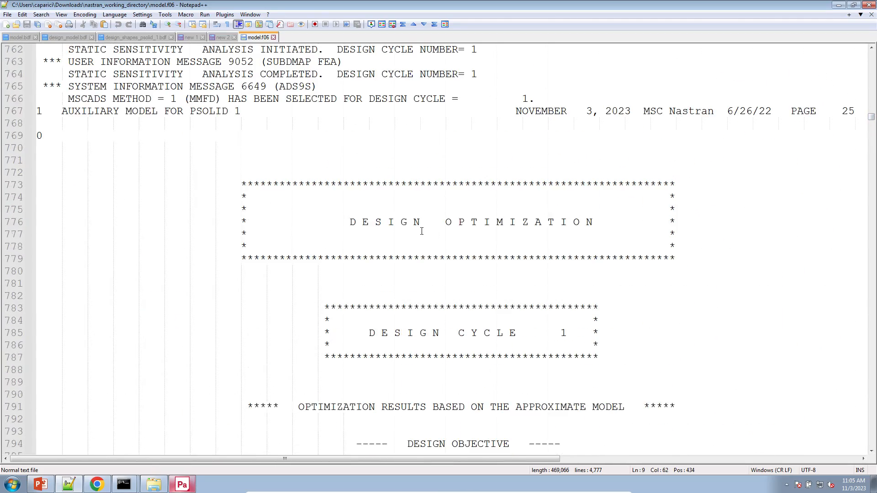
# Highlight the Design Cycle 1 heading block and read the design objective and design variables tables beneath it.
pyautogui.scroll(-1, 421, 232)
pyautogui.moveTo(338, 147); pyautogui.dragTo(746, 397)
pyautogui.scroll(-18, 737, 390)
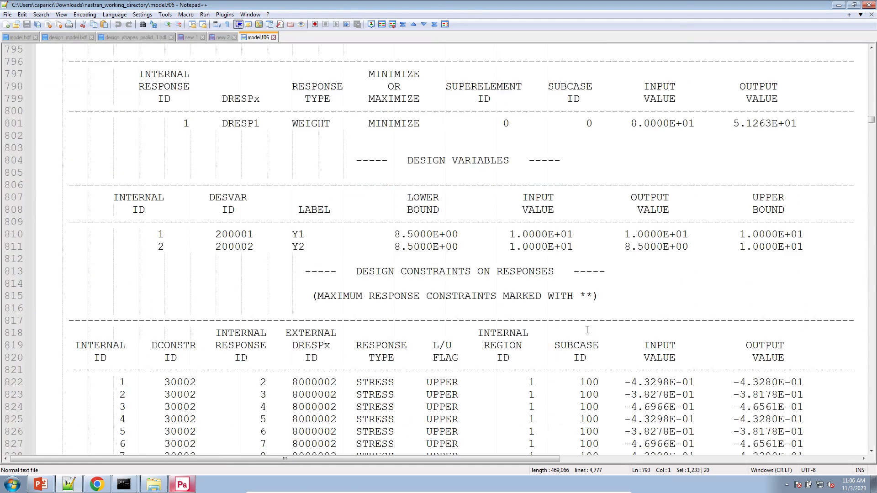
pyautogui.scroll(6, 537, 315)
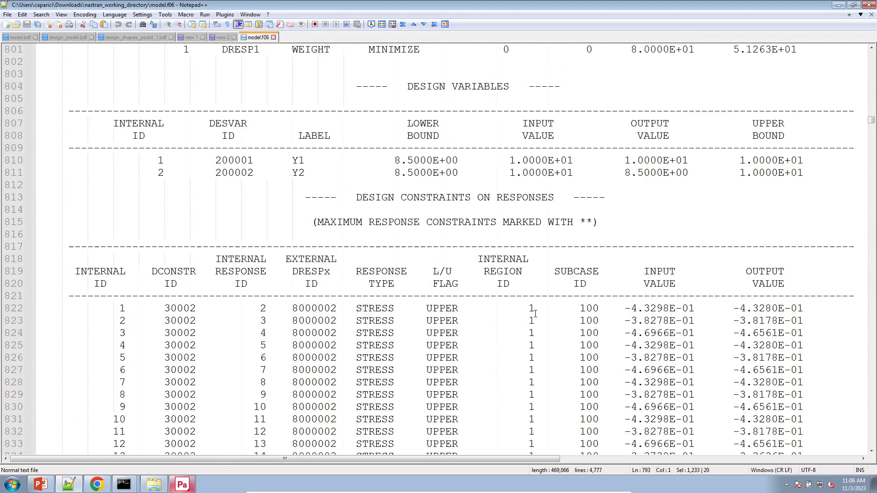
# Examine the Design Constraints on Responses table, highlighting its input and output value columns and the first stress constraint row.
pyautogui.tripleClick(389, 199)
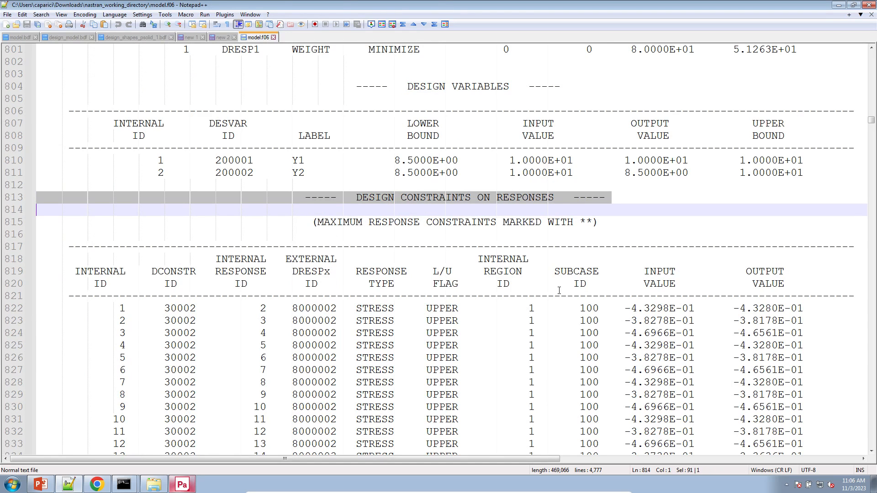
pyautogui.scroll(-4, 613, 324)
pyautogui.click(642, 163)
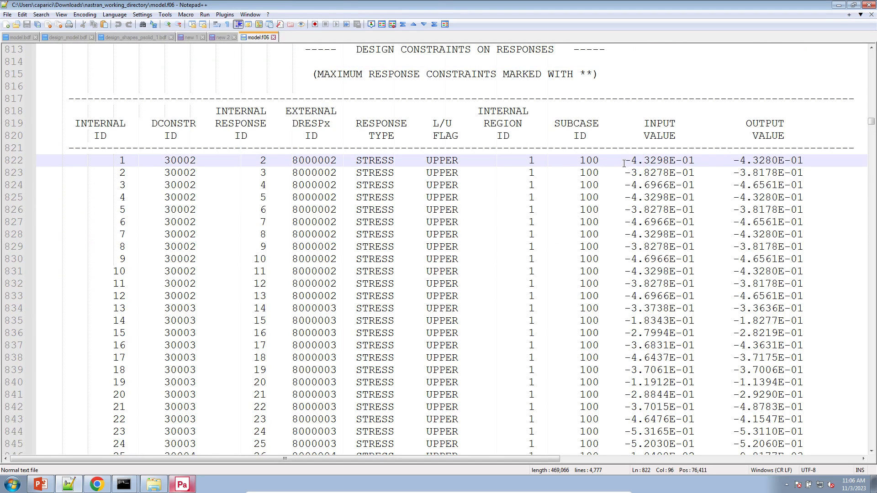
pyautogui.keyDown('alt'); pyautogui.moveTo(625, 163); pyautogui.dragTo(806, 321); pyautogui.keyUp('alt')
pyautogui.scroll(6, 804, 320)
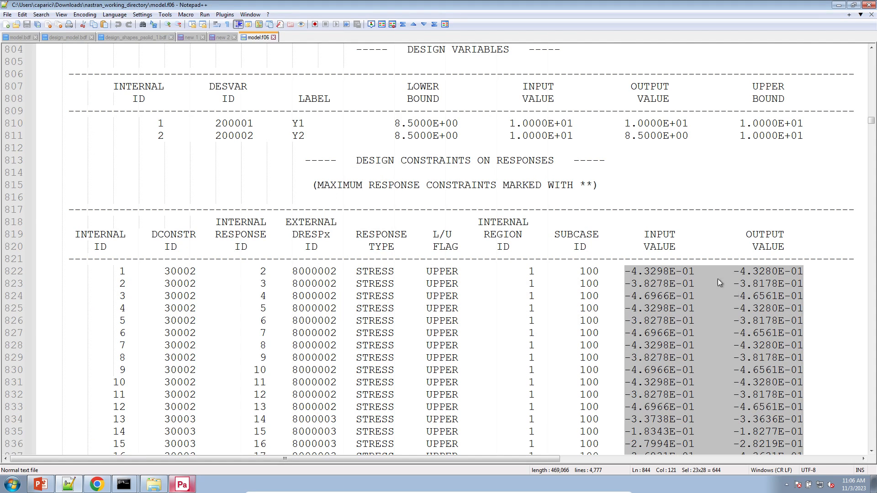
pyautogui.tripleClick(660, 271)
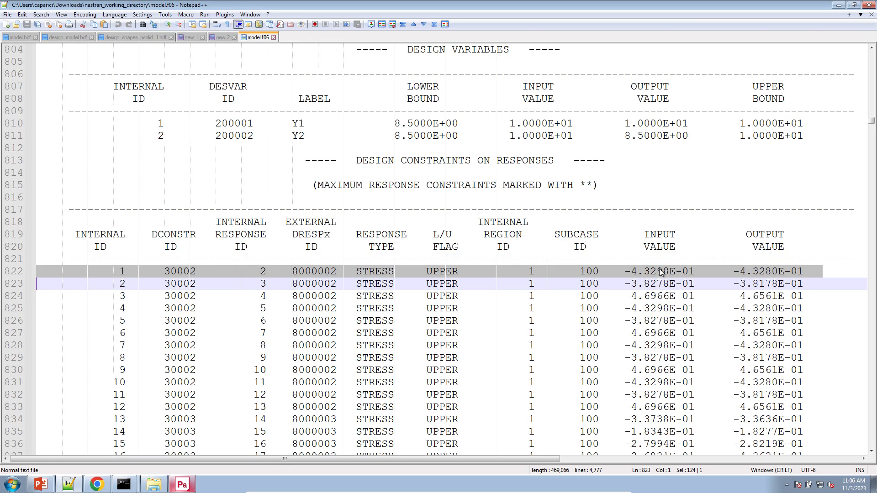
pyautogui.scroll(-20, 652, 297)
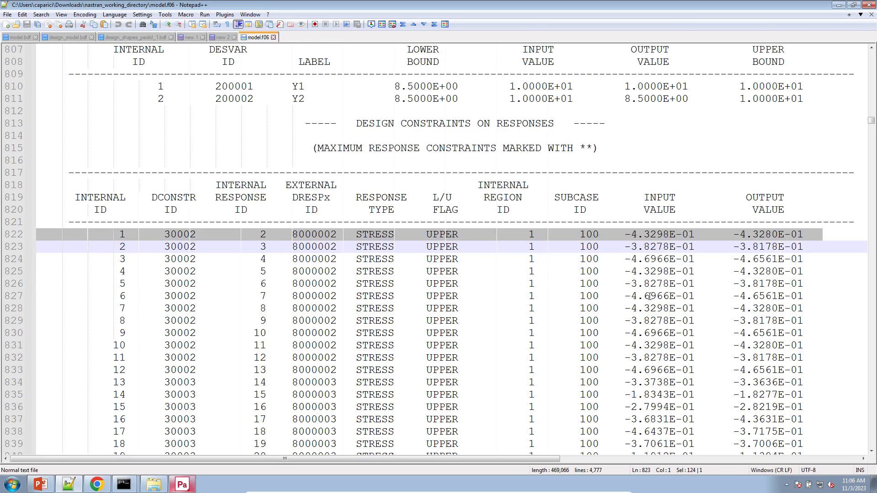
pyautogui.scroll(-14, 647, 292)
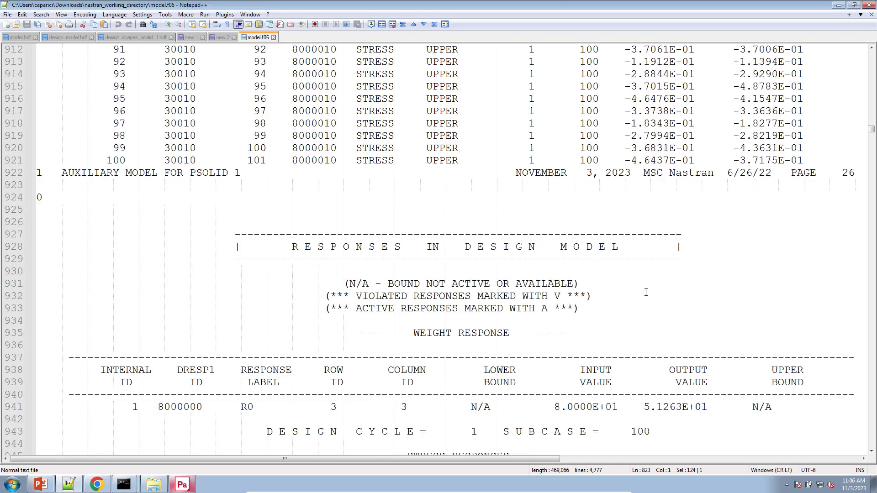
# Examine the Responses in Design Model section, highlighting the stress responses heading and the input and output value columns.
pyautogui.scroll(3, 319, 209)
pyautogui.moveTo(292, 174); pyautogui.dragTo(612, 174)
pyautogui.scroll(-3, 365, 246)
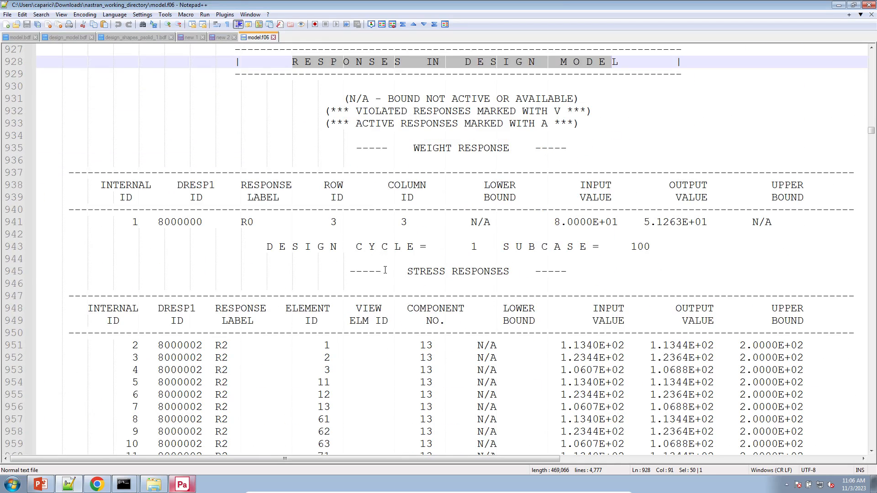
pyautogui.moveTo(385, 270); pyautogui.dragTo(541, 270)
pyautogui.scroll(-5, 541, 272)
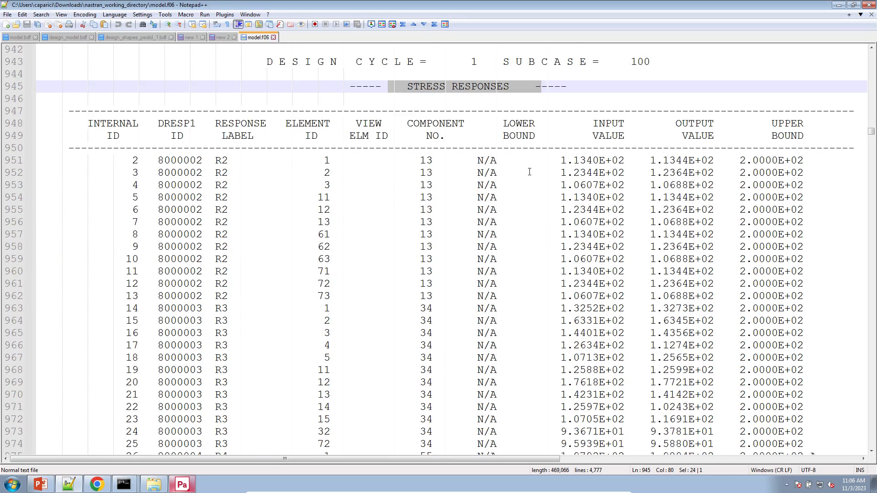
pyautogui.keyDown('alt'); pyautogui.moveTo(561, 162); pyautogui.dragTo(717, 341); pyautogui.keyUp('alt')
pyautogui.scroll(7, 717, 340)
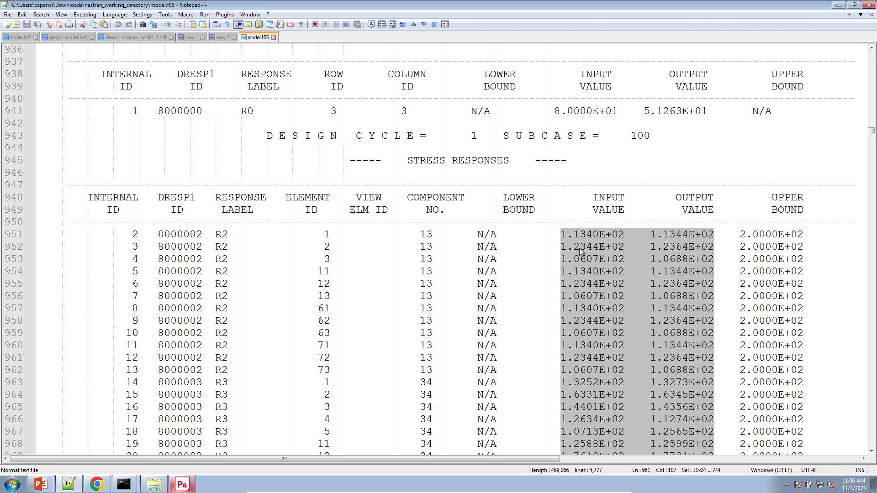
# Select the text from the stress responses table back up into the design constraints table to compare both sections.
pyautogui.moveTo(810, 334); pyautogui.dragTo(34, 157)
pyautogui.scroll(1, 531, 283)
pyautogui.scroll(20, 413, 252)
pyautogui.scroll(2, 66, 156)
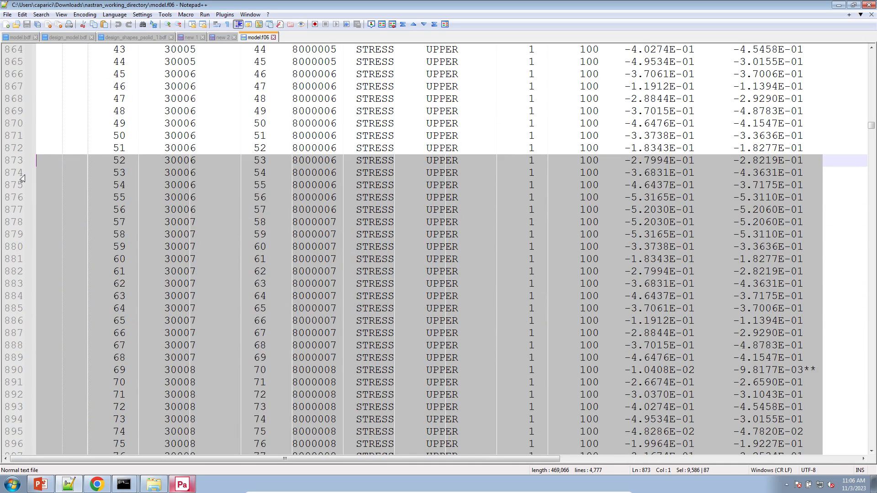
pyautogui.scroll(-20, 253, 248)
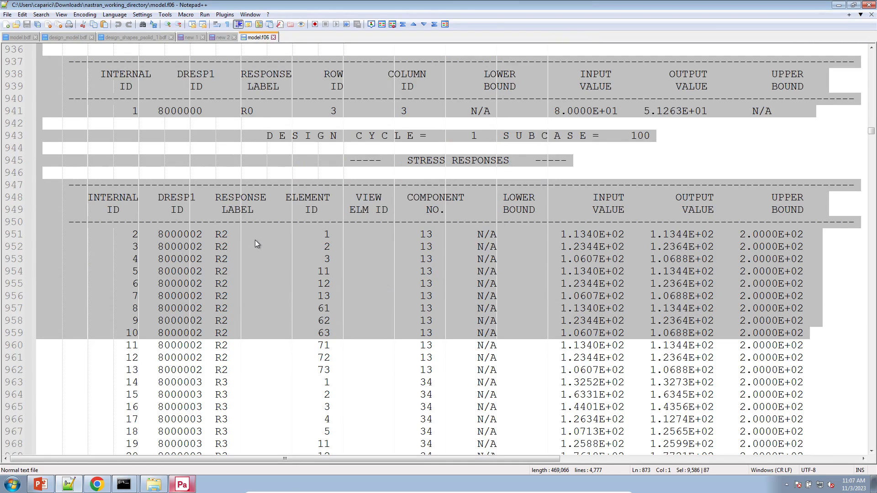
# Switch to the Responses web app in Chrome and upload model.f06 from the Nastran working directory.
pyautogui.click(103, 480)
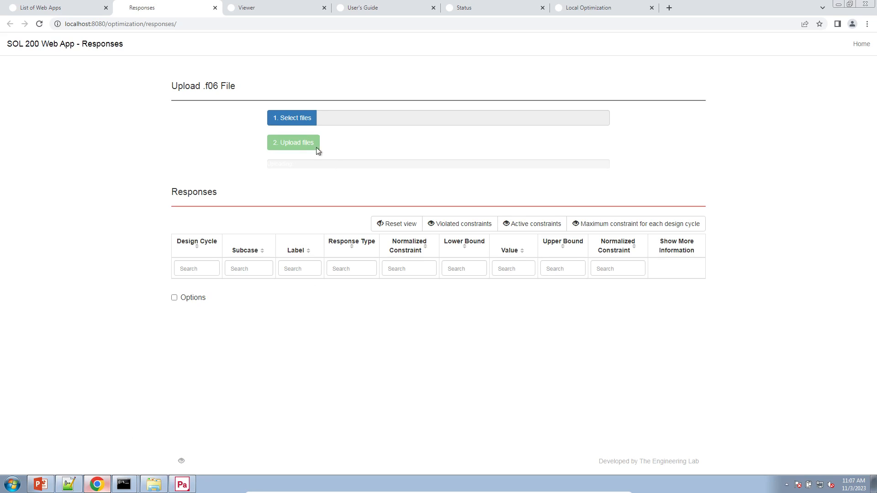
pyautogui.click(301, 129)
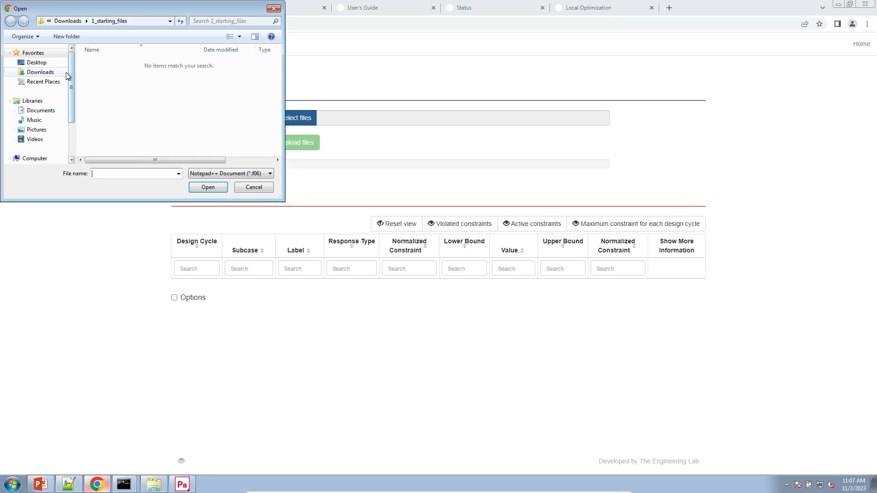
pyautogui.doubleClick(160, 75)
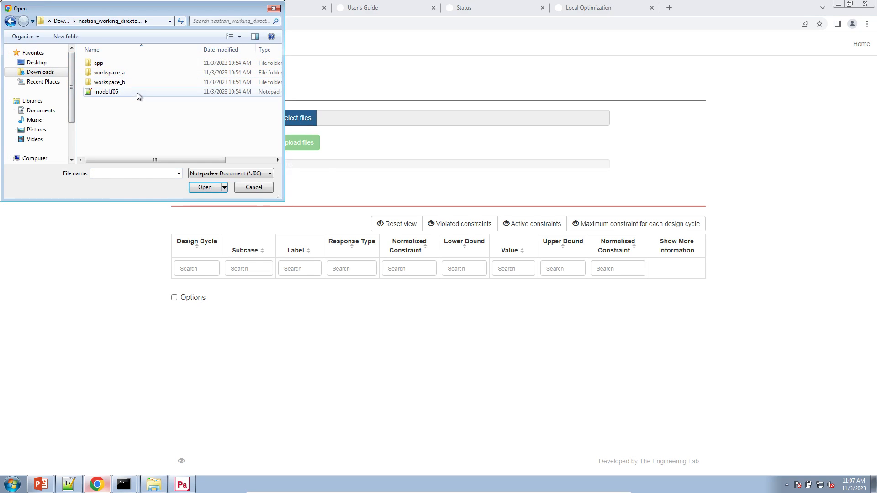
pyautogui.doubleClick(136, 92)
pyautogui.click(302, 146)
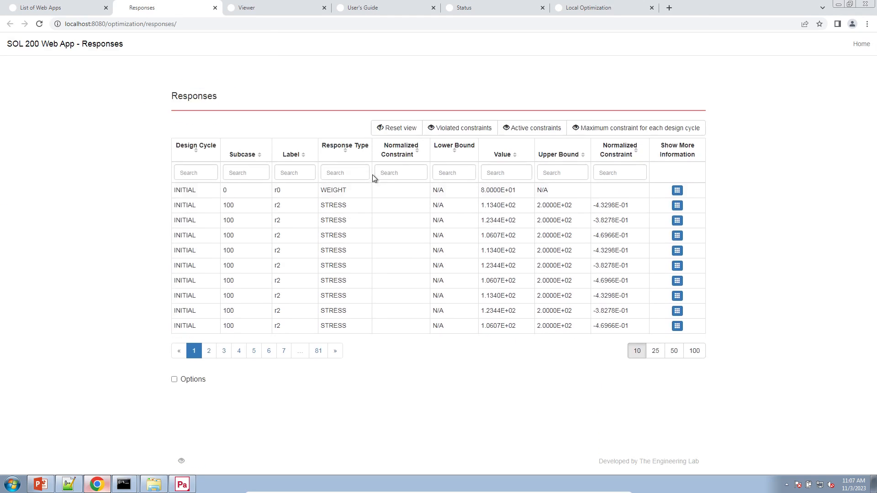
# Show 100 rows per page in the Responses table and look through the initial design's responses.
pyautogui.click(695, 341)
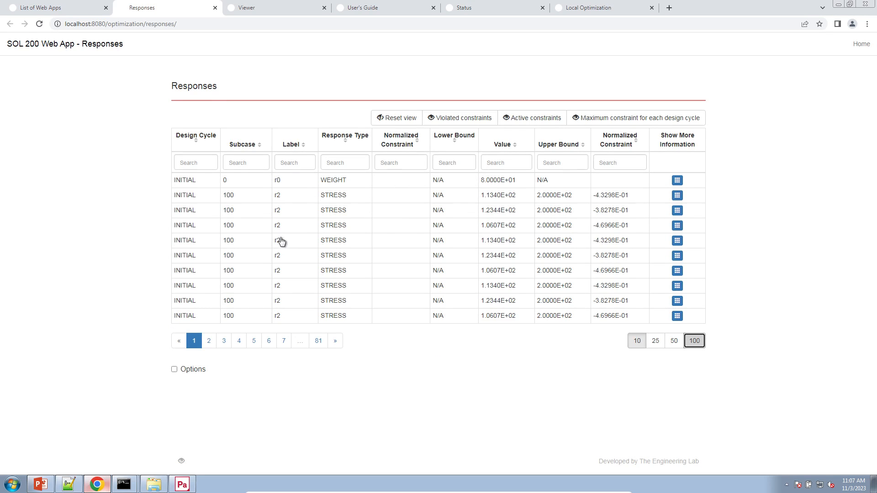
pyautogui.scroll(-14, 275, 237)
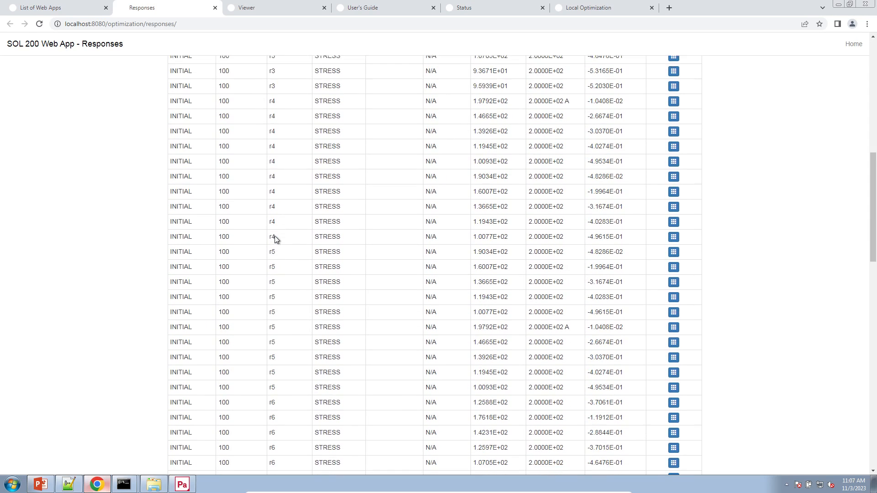
pyautogui.scroll(-5, 275, 236)
pyautogui.scroll(20, 588, 274)
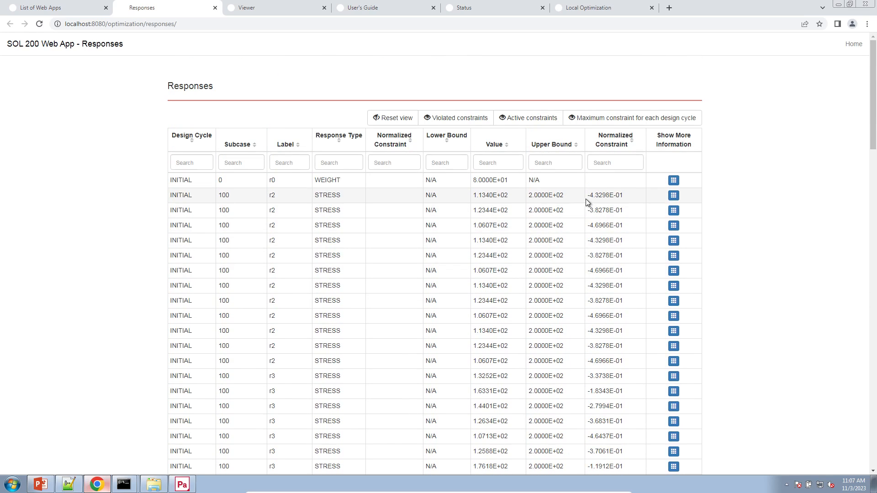
# Highlight and review the normalized constraint values of the initial design's stress responses.
pyautogui.moveTo(588, 195); pyautogui.dragTo(617, 197)
pyautogui.moveTo(588, 197); pyautogui.dragTo(651, 199)
pyautogui.click(372, 191)
pyautogui.moveTo(587, 196); pyautogui.dragTo(625, 295)
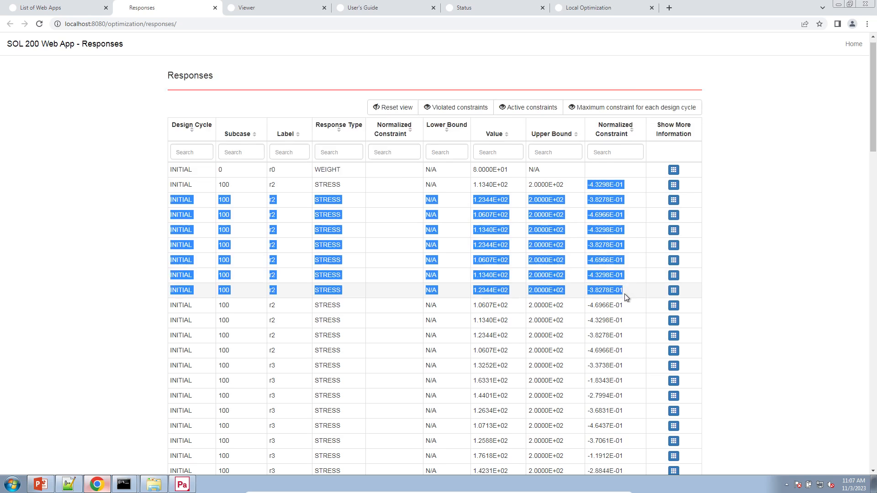
pyautogui.click(624, 294)
pyautogui.scroll(-15, 623, 293)
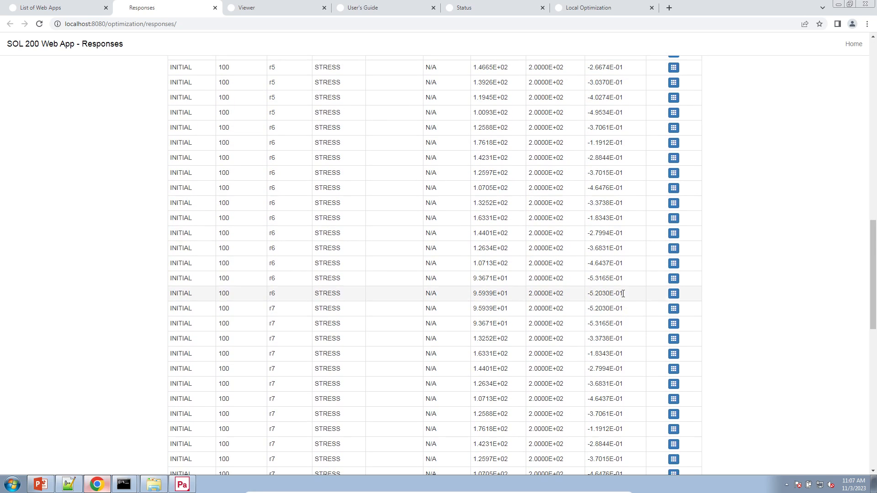
pyautogui.scroll(15, 621, 294)
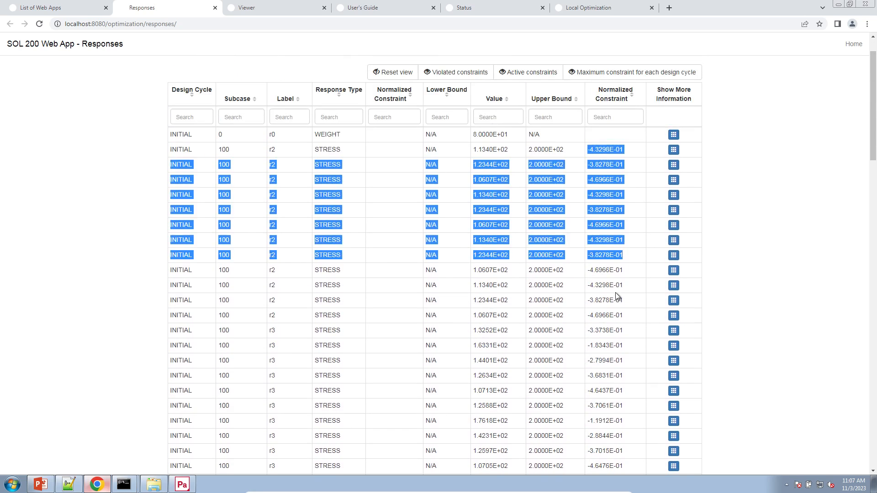
# Filter the Responses table to the maximum constraint for each design cycle and highlight the normalized constraints through cycle 4.
pyautogui.click(616, 293)
pyautogui.scroll(1, 582, 242)
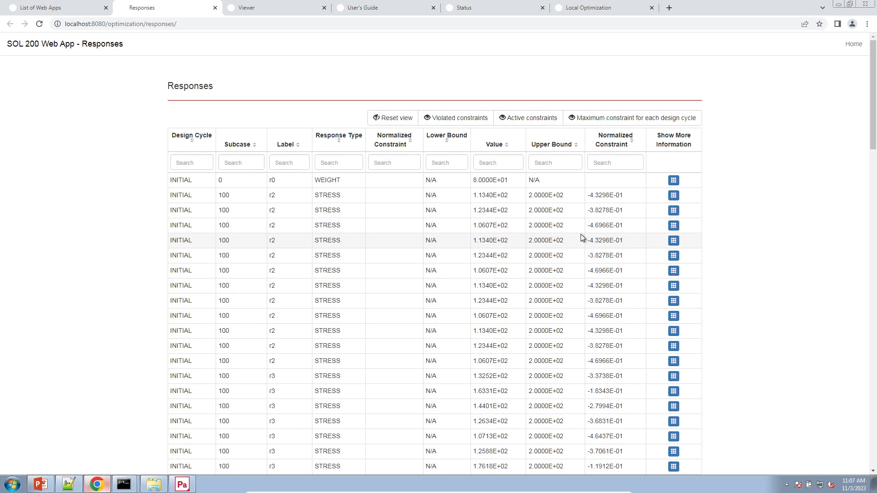
pyautogui.click(626, 117)
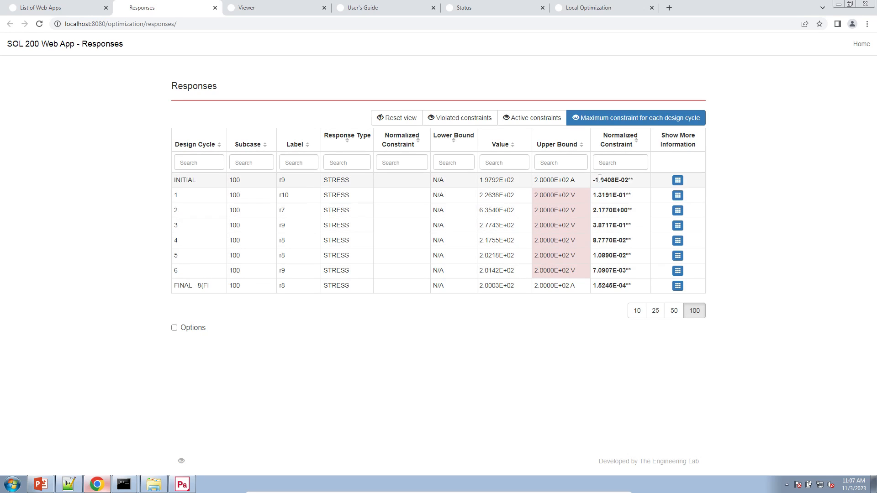
pyautogui.moveTo(593, 178); pyautogui.dragTo(642, 216)
pyautogui.moveTo(592, 226); pyautogui.dragTo(619, 241)
# Place the Local Optimization tab beside Responses and inspect its Normalized Constraints plot at the initial design and cycles 1 and 2.
pyautogui.moveTo(615, 8); pyautogui.dragTo(283, 9)
pyautogui.scroll(-3, 216, 342)
pyautogui.moveTo(212, 304)
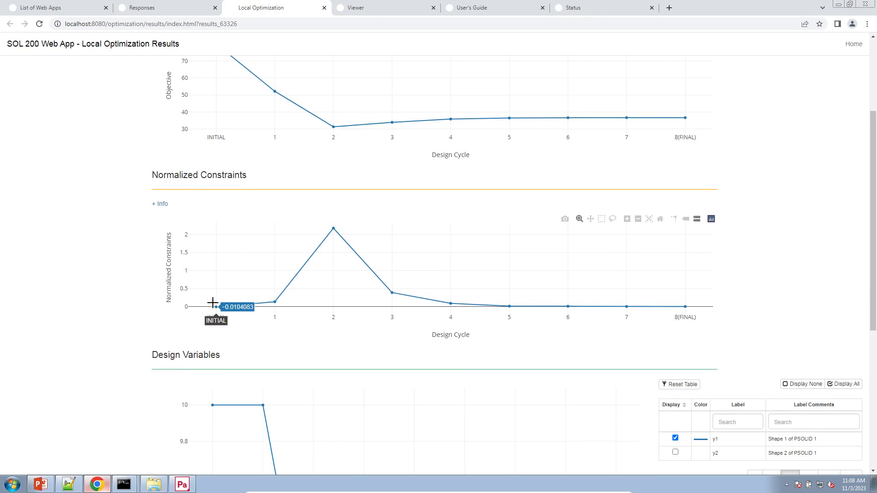
pyautogui.moveTo(272, 302)
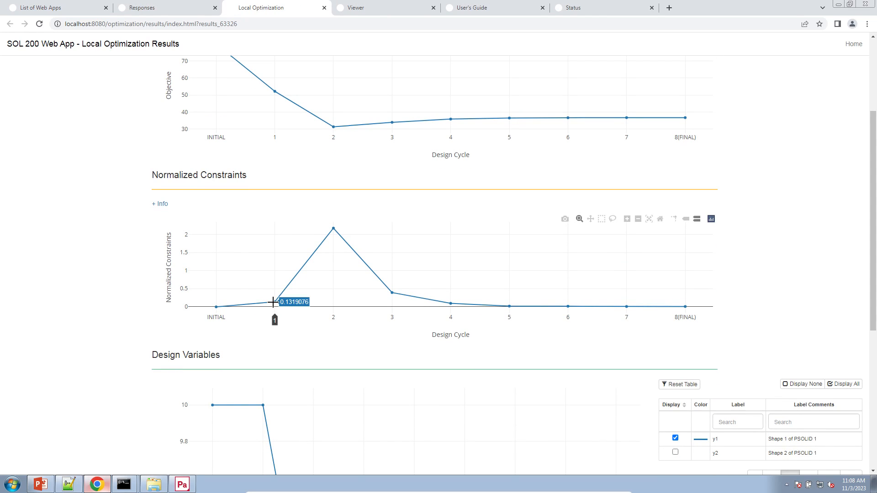
pyautogui.moveTo(334, 232)
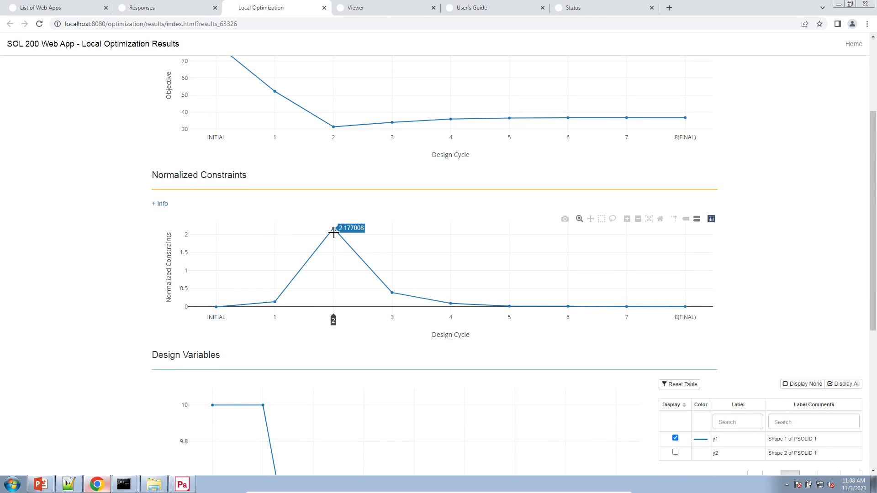
# Return to the Responses app and compare the maximum normalized constraints of the initial and final designs.
pyautogui.click(191, 10)
pyautogui.click(598, 181)
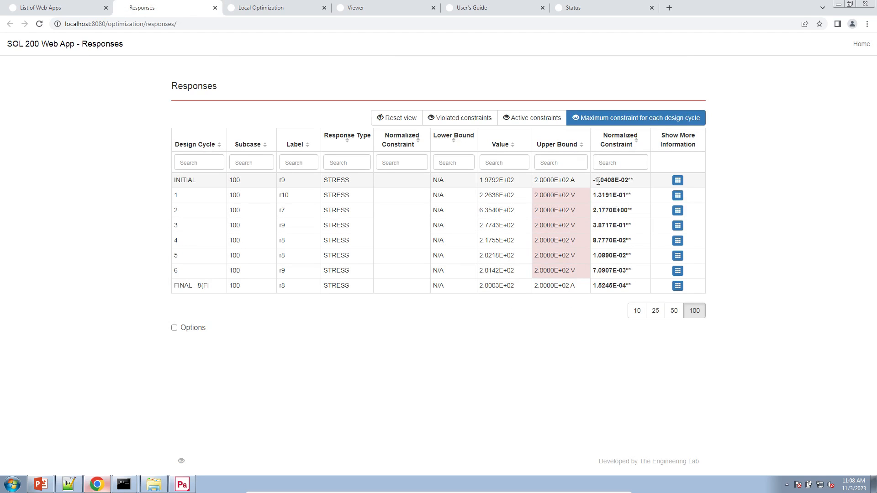
pyautogui.moveTo(594, 180); pyautogui.dragTo(603, 180)
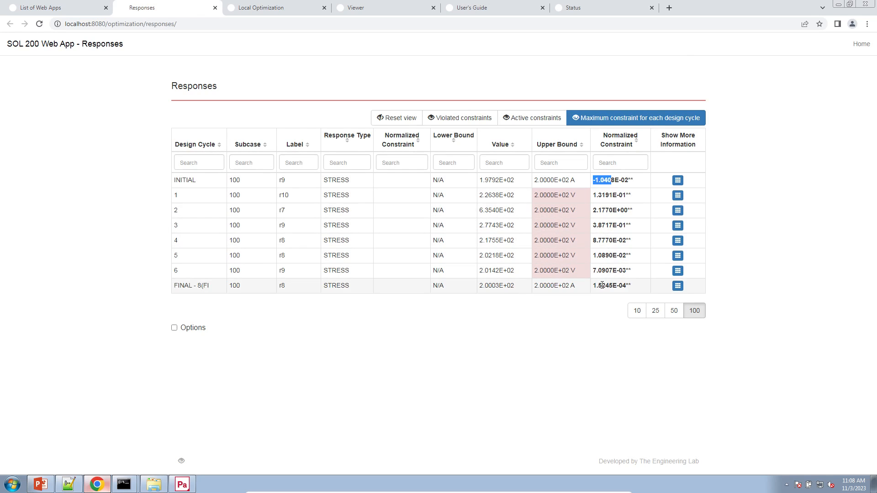
pyautogui.moveTo(597, 286); pyautogui.dragTo(599, 285)
# Show more information for the responses and highlight the stress values of the initial and final design cycles.
pyautogui.click(679, 182)
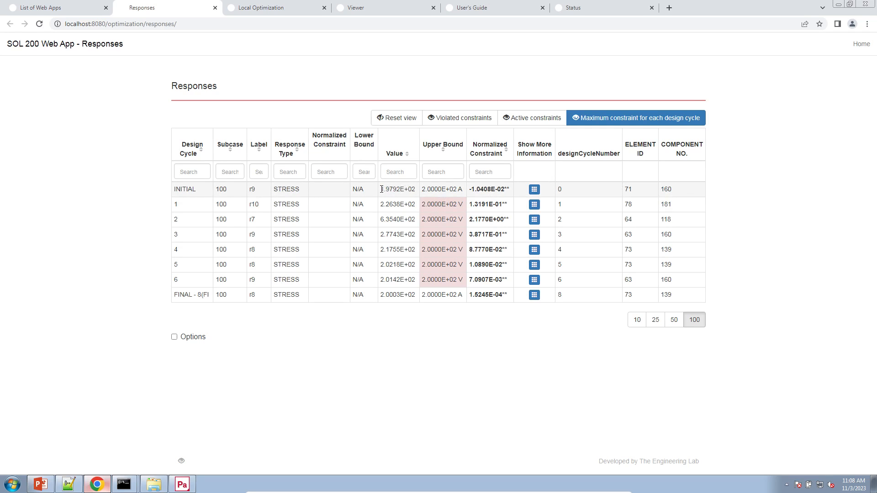
pyautogui.moveTo(382, 189); pyautogui.dragTo(419, 193)
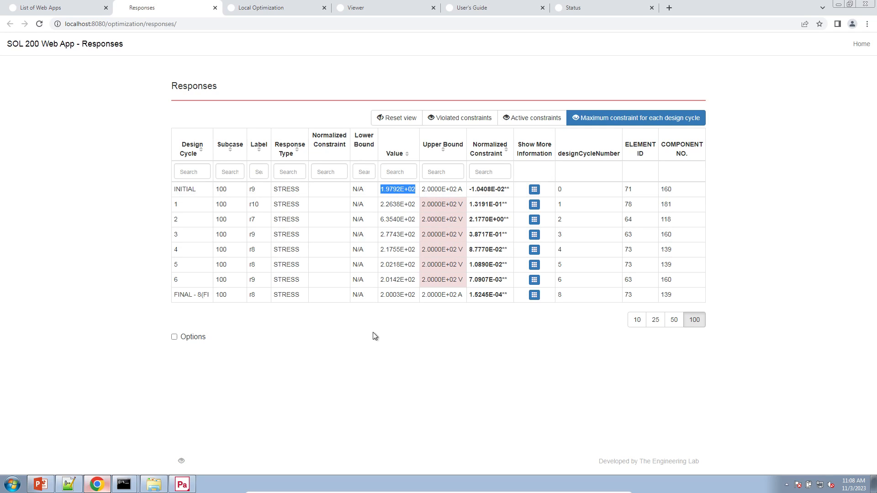
pyautogui.moveTo(382, 297); pyautogui.dragTo(417, 296)
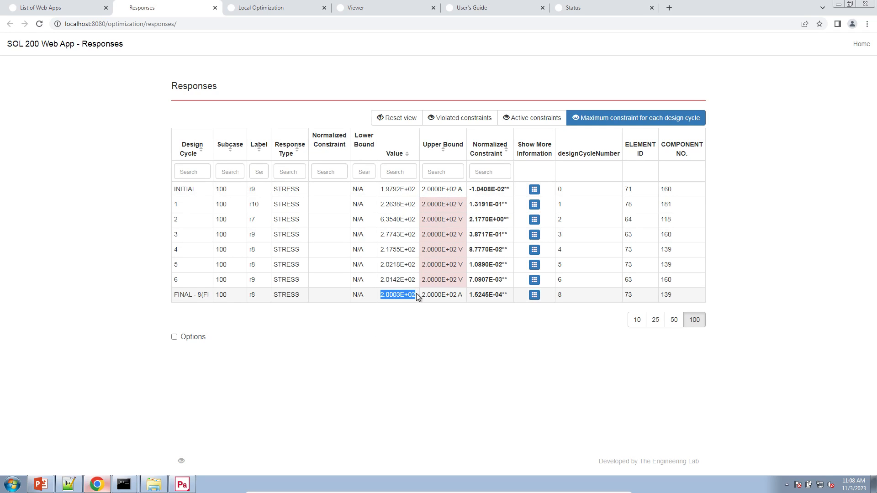
pyautogui.click(385, 190)
pyautogui.moveTo(385, 190); pyautogui.dragTo(415, 192)
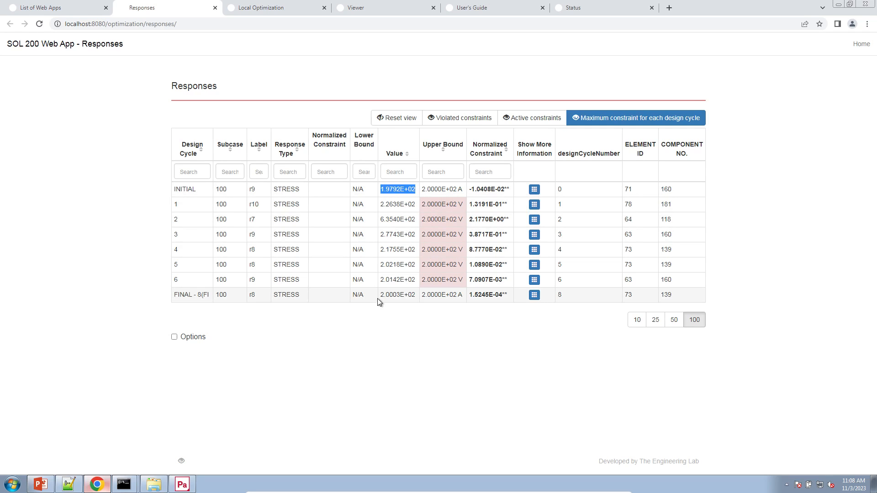
pyautogui.moveTo(381, 297); pyautogui.dragTo(418, 298)
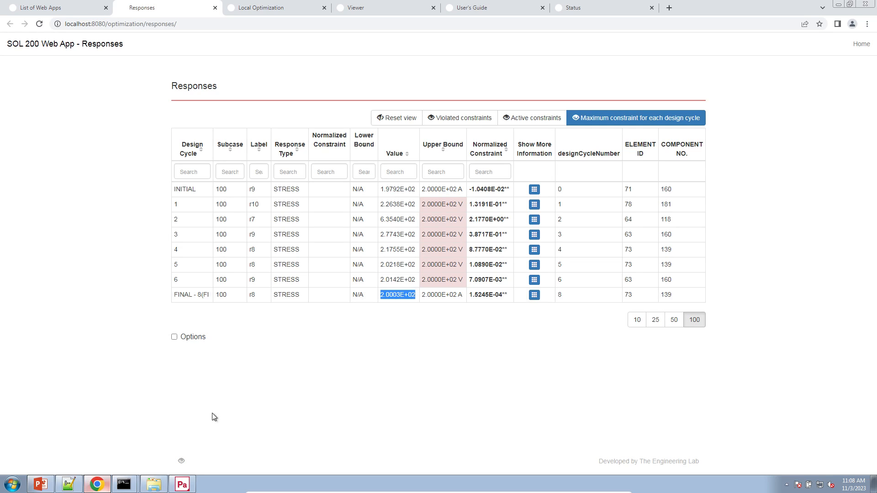
# Switch to Patran and plot a von Mises Stress Tensor fringe for the SC100 static subcase D:0 result case.
pyautogui.click(182, 484)
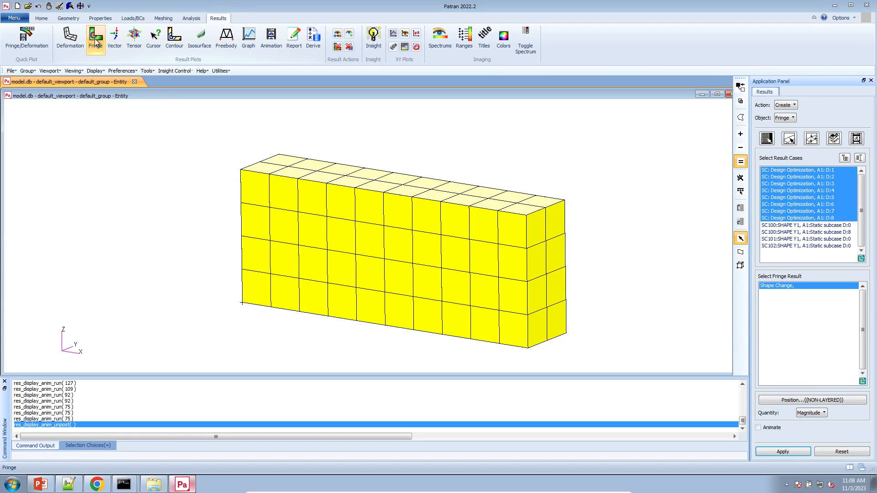
pyautogui.moveTo(844, 225); pyautogui.dragTo(845, 233)
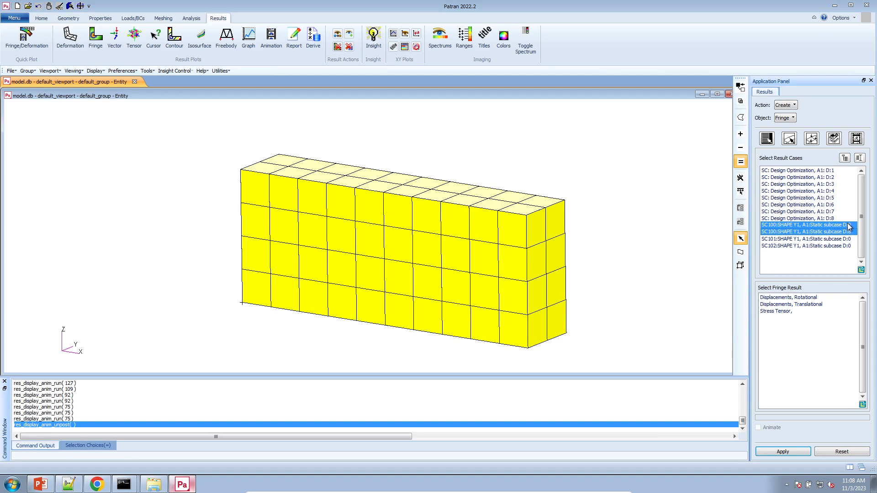
pyautogui.click(849, 232)
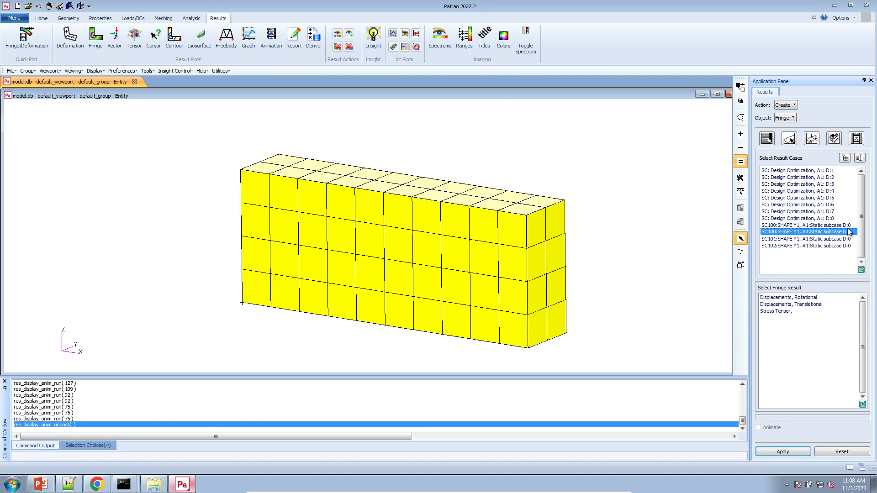
pyautogui.click(848, 226)
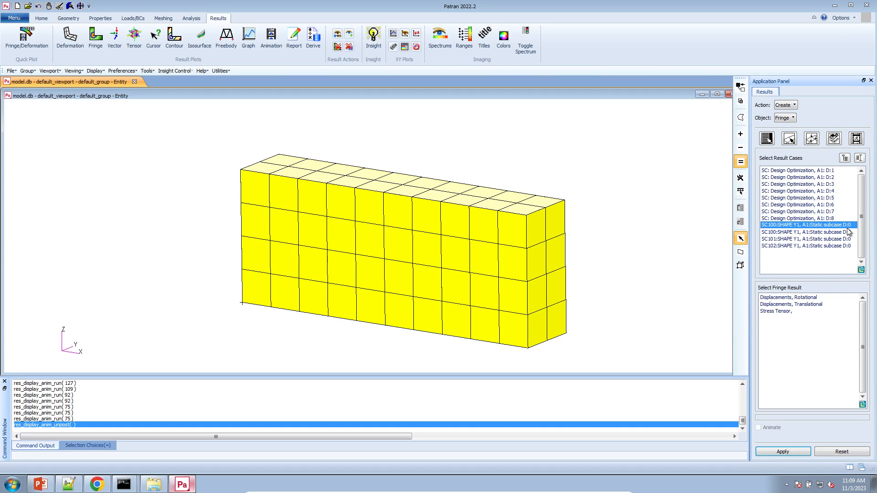
pyautogui.keyDown('ctrl'); pyautogui.click(849, 232); pyautogui.keyUp('ctrl')
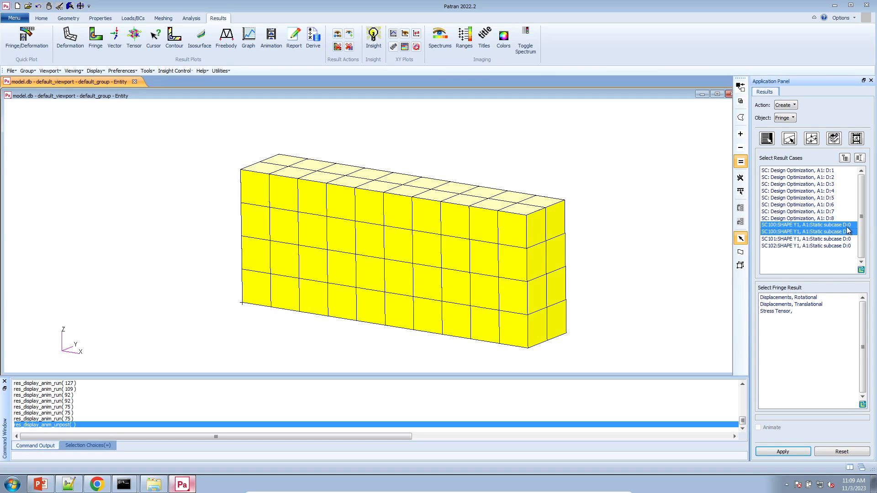
pyautogui.keyDown('ctrl'); pyautogui.click(848, 231); pyautogui.keyUp('ctrl')
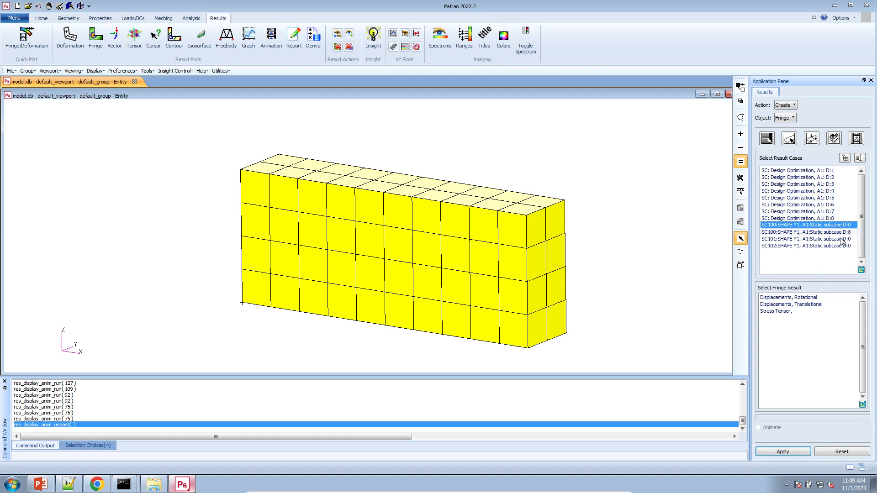
pyautogui.click(792, 312)
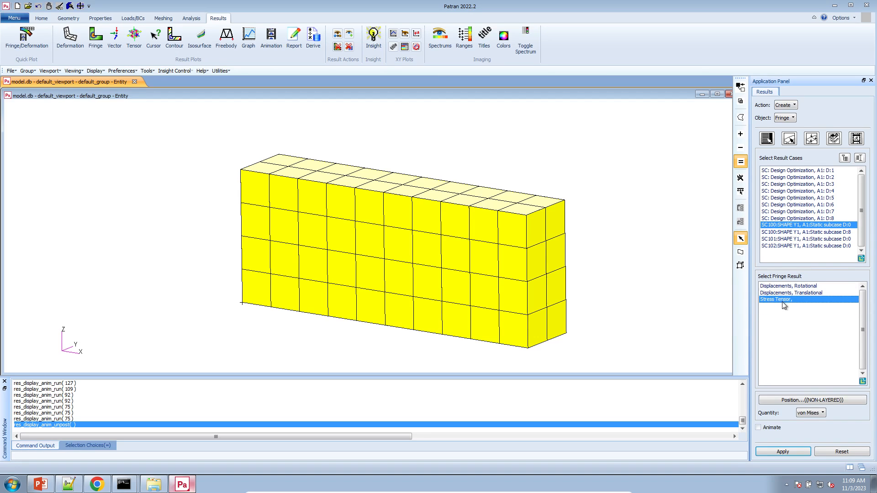
pyautogui.click(783, 452)
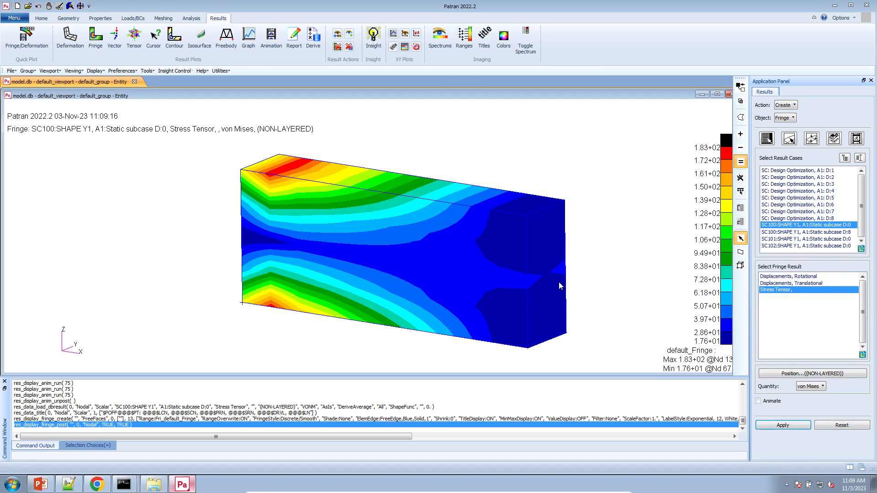
pyautogui.moveTo(558, 282); pyautogui.dragTo(470, 294, button='middle')
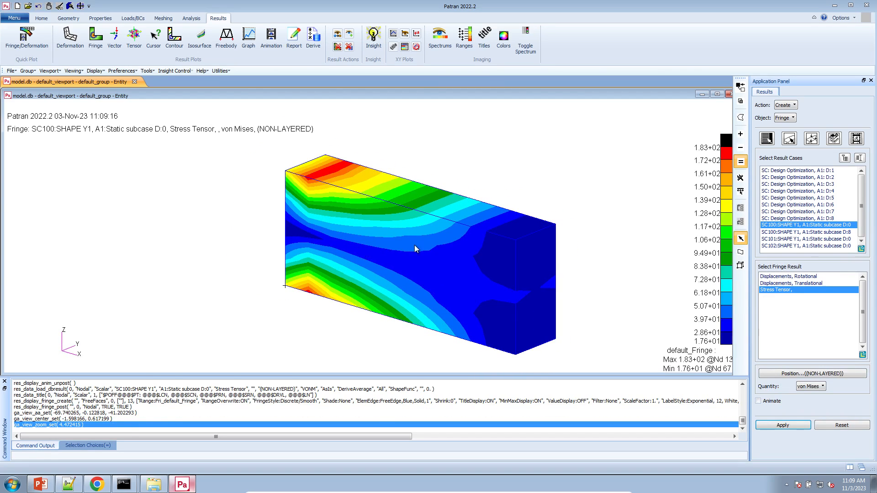
# Check the initial stress in Chrome's Responses table, then replot the Patran fringe with the averaging domain set to None.
pyautogui.click(97, 484)
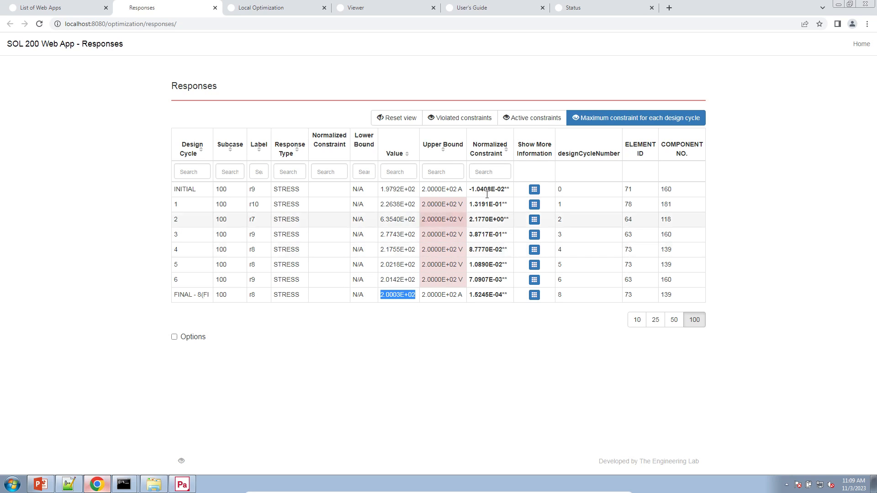
pyautogui.click(96, 484)
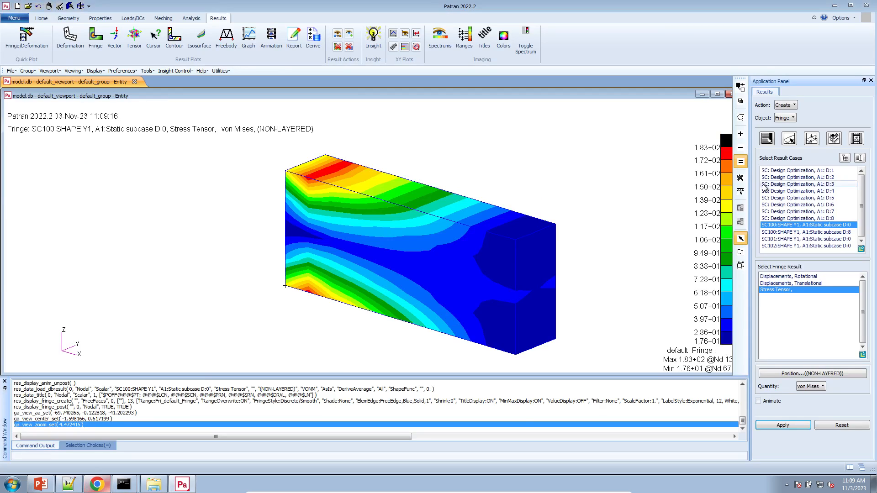
pyautogui.click(834, 139)
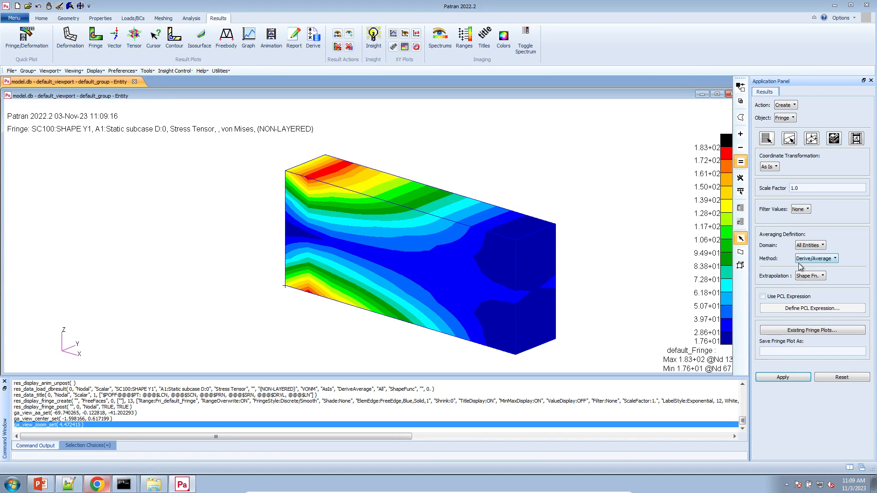
pyautogui.click(810, 246)
pyautogui.click(824, 307)
pyautogui.click(783, 378)
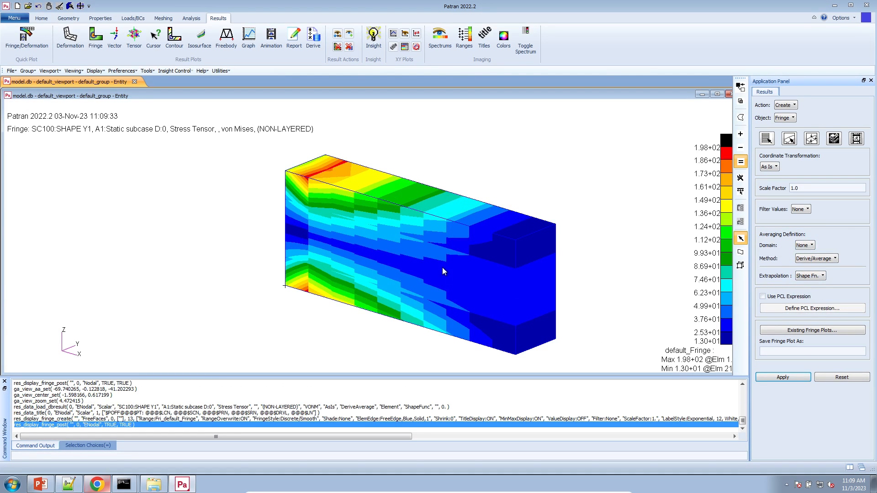
pyautogui.moveTo(442, 271); pyautogui.dragTo(454, 278, button='middle')
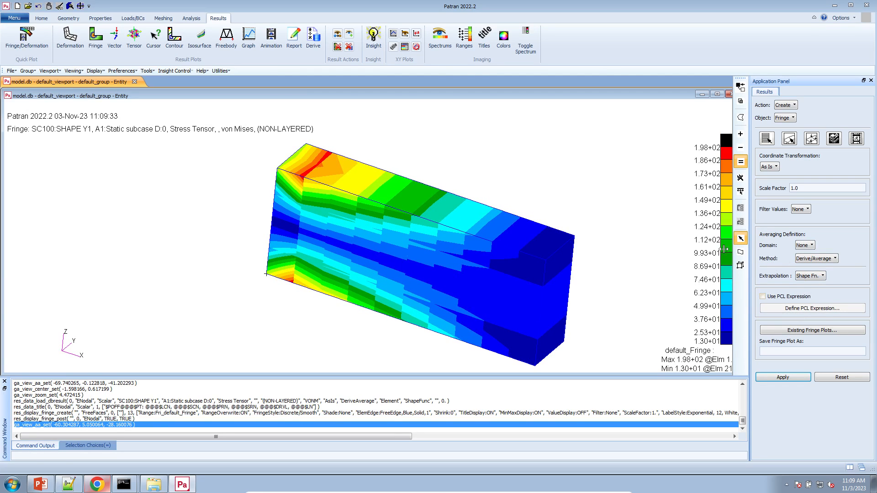
pyautogui.moveTo(614, 273); pyautogui.dragTo(609, 267, button='middle')
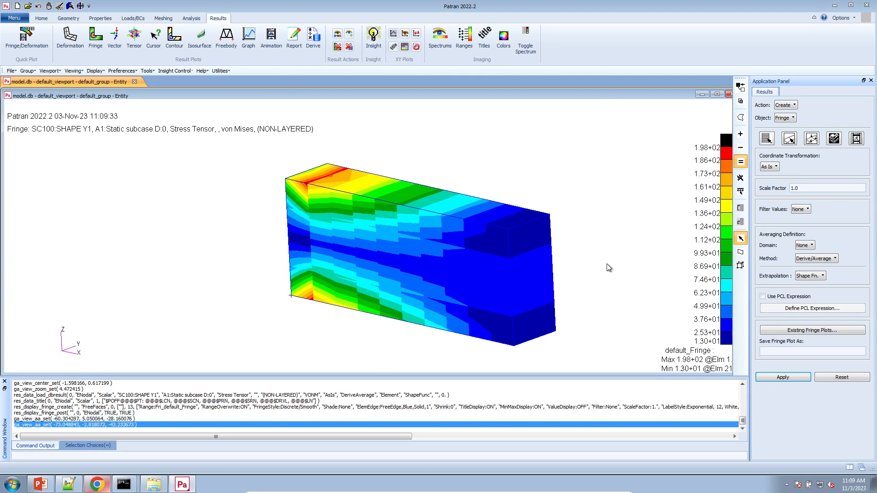
# Turn on fringe labels in the display attributes and reapply the von Mises stress plot.
pyautogui.click(789, 140)
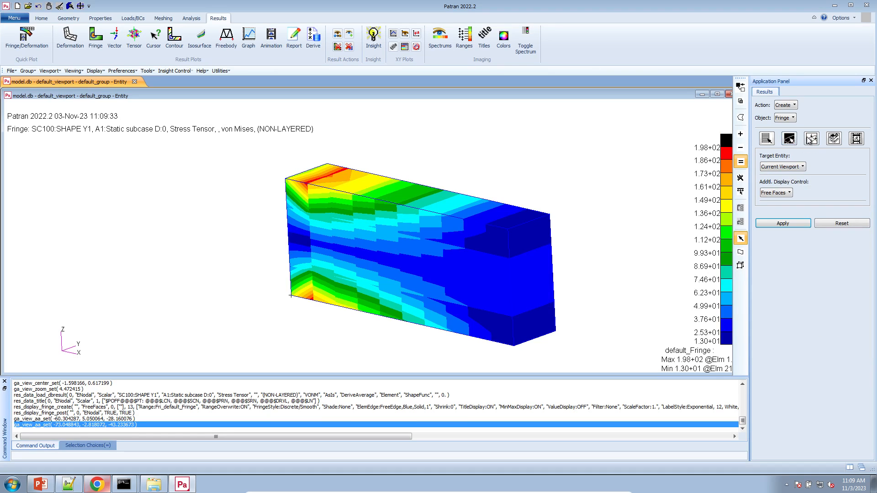
pyautogui.click(810, 139)
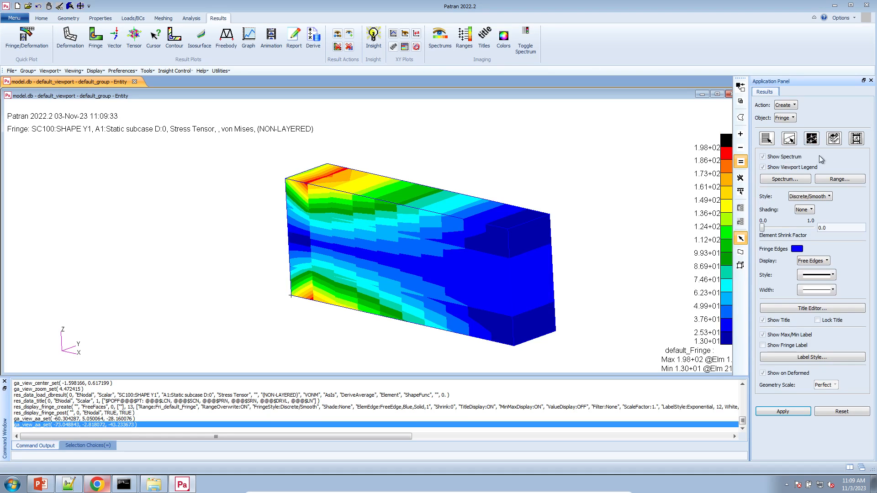
pyautogui.click(799, 347)
pyautogui.click(783, 412)
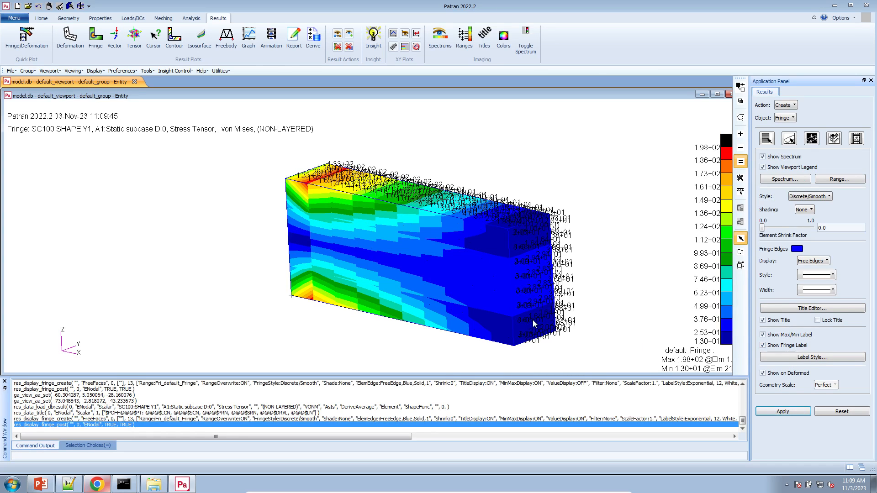
pyautogui.moveTo(544, 337); pyautogui.dragTo(560, 337, button='middle')
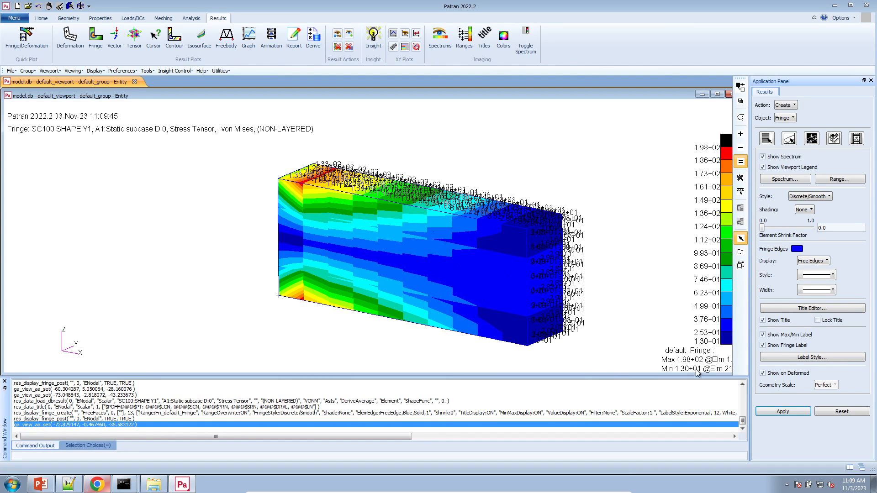
# Highlight the initial design's response row in Chrome and compare it with the stress fringe in Patran's maximized viewport.
pyautogui.click(98, 485)
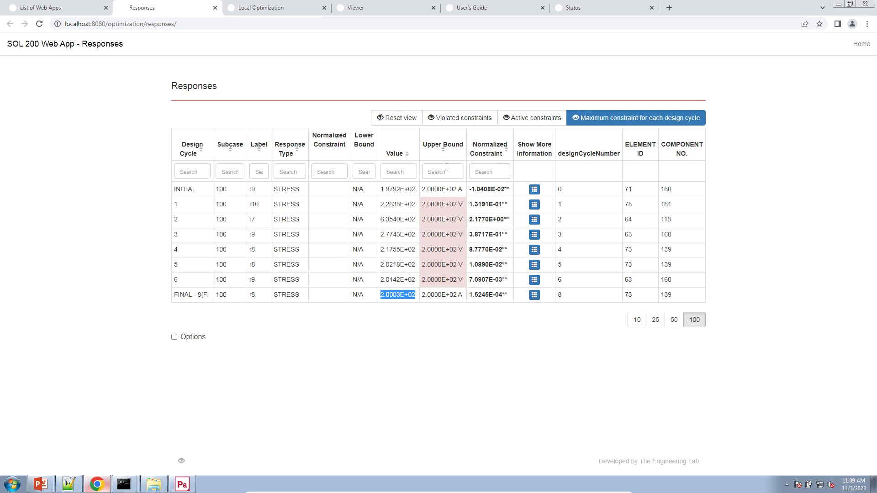
pyautogui.moveTo(381, 189); pyautogui.dragTo(638, 191)
pyautogui.click(182, 484)
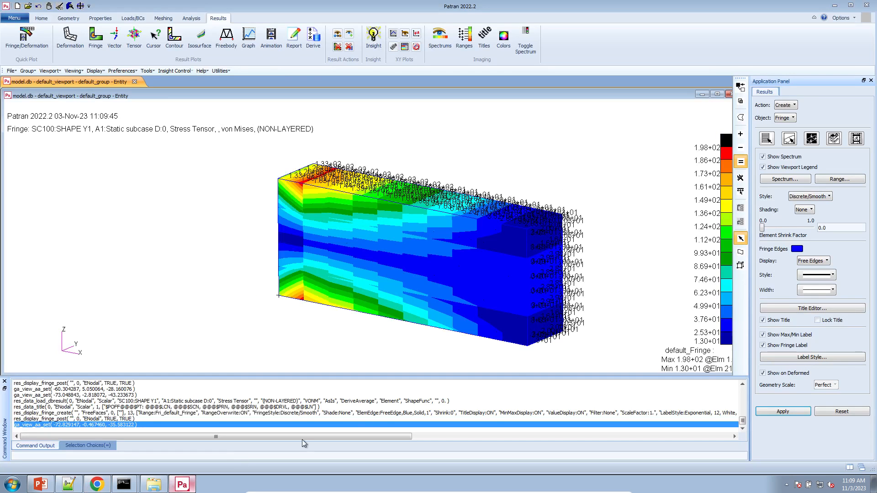
pyautogui.moveTo(613, 336); pyautogui.dragTo(613, 335, button='middle')
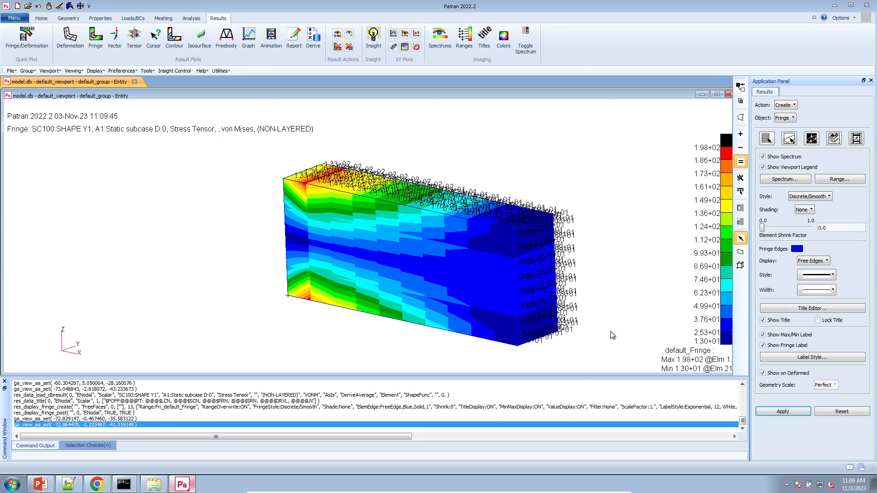
pyautogui.doubleClick(575, 94)
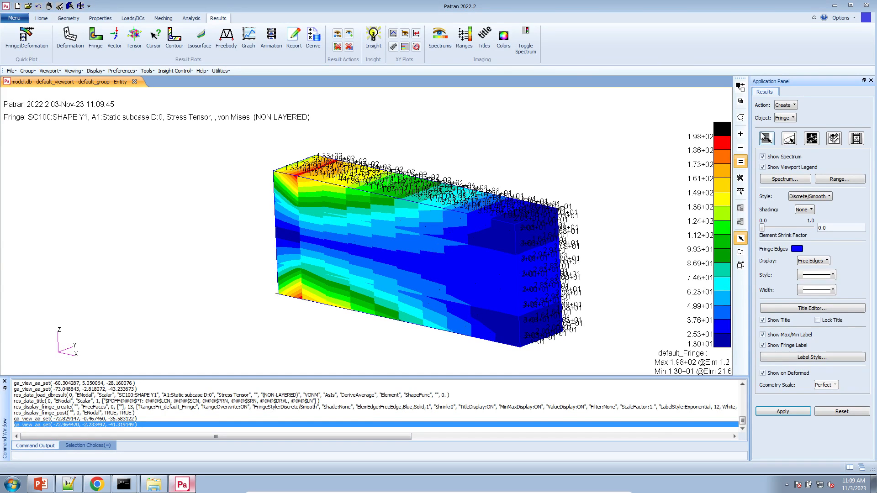
# Inspect the fringe labels on the beam's top face, clear the plot, and turn on element ID labels.
pyautogui.click(767, 138)
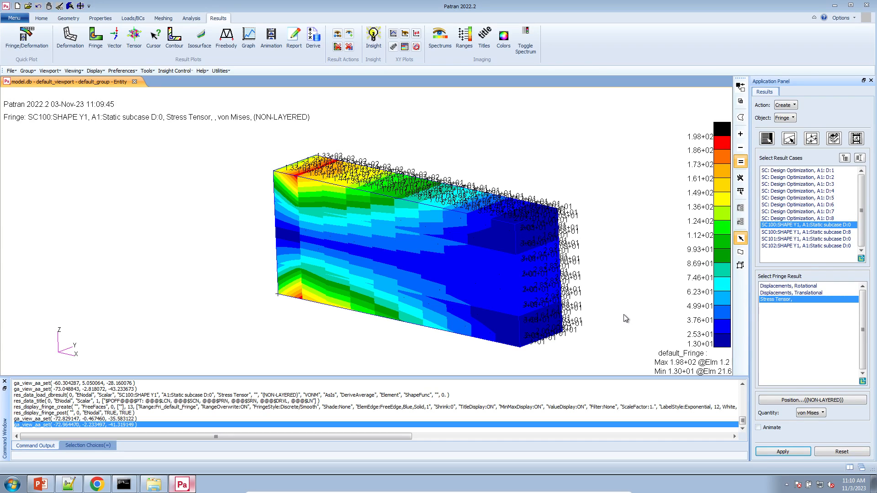
pyautogui.moveTo(625, 313); pyautogui.dragTo(628, 302, button='middle')
pyautogui.moveTo(602, 347); pyautogui.dragTo(604, 336, button='middle')
pyautogui.moveTo(637, 360); pyautogui.dragTo(603, 228, button='middle')
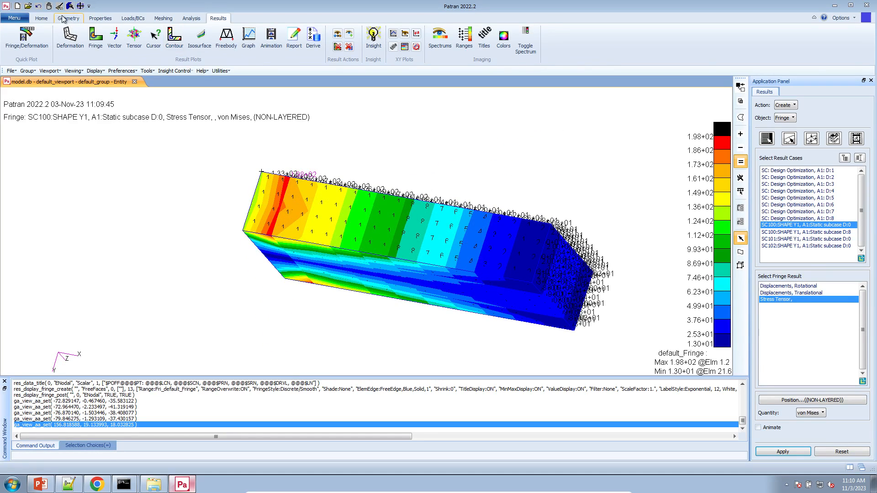
pyautogui.click(61, 6)
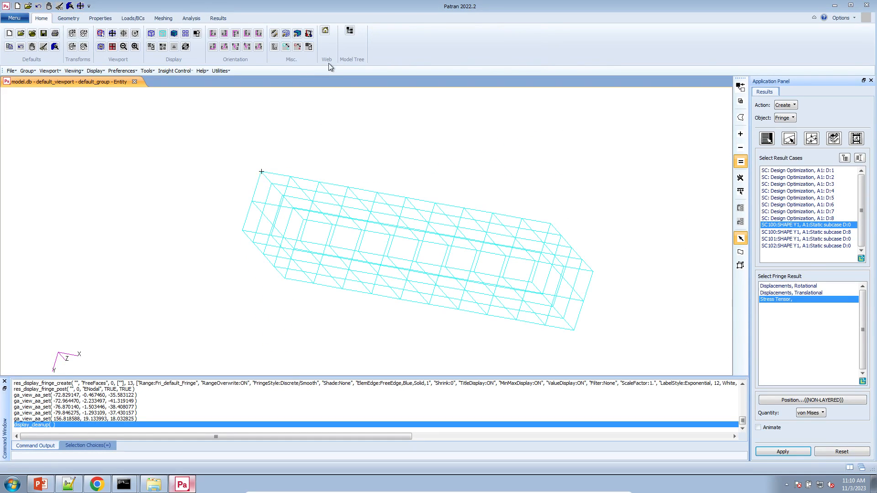
pyautogui.click(274, 46)
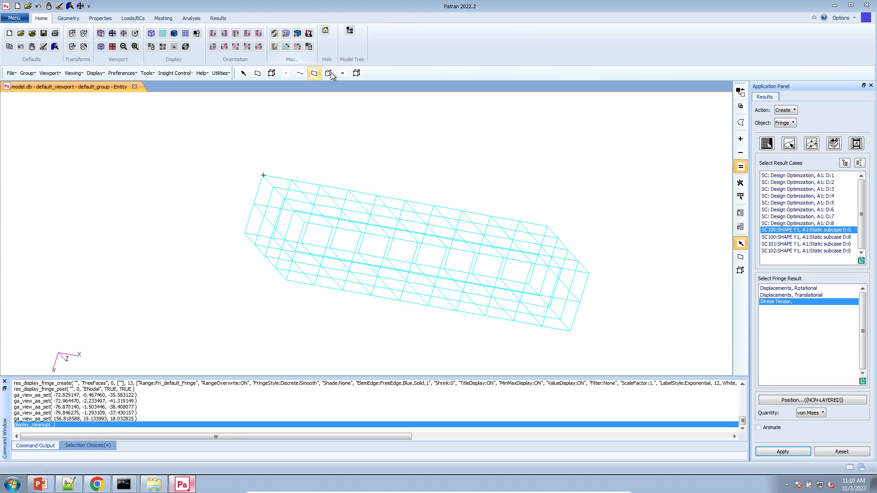
pyautogui.click(356, 72)
pyautogui.moveTo(403, 150); pyautogui.dragTo(402, 190, button='middle')
# Replot the von Mises fringe on the whole beam, inspect its labels, and clear the plot again.
pyautogui.click(784, 452)
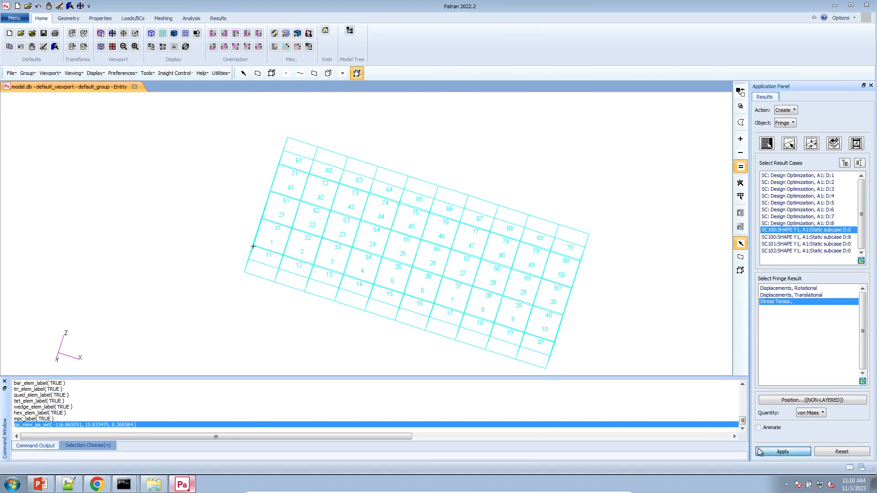
pyautogui.moveTo(564, 284); pyautogui.dragTo(551, 313, button='middle')
pyautogui.scroll(-2, 360, 250)
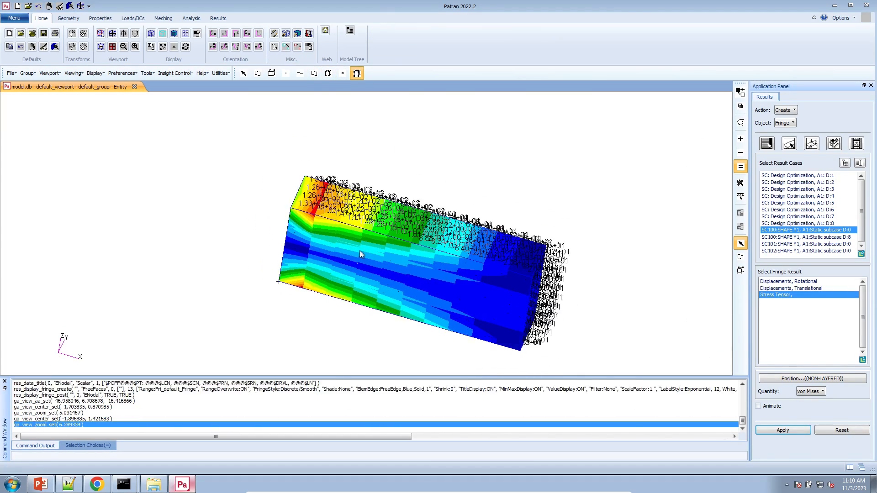
pyautogui.scroll(4, 360, 251)
pyautogui.scroll(-3, 360, 250)
pyautogui.click(60, 7)
# Change the viewport background to the blue gradient and bring the element labels at the beam's fixed end into view.
pyautogui.click(197, 34)
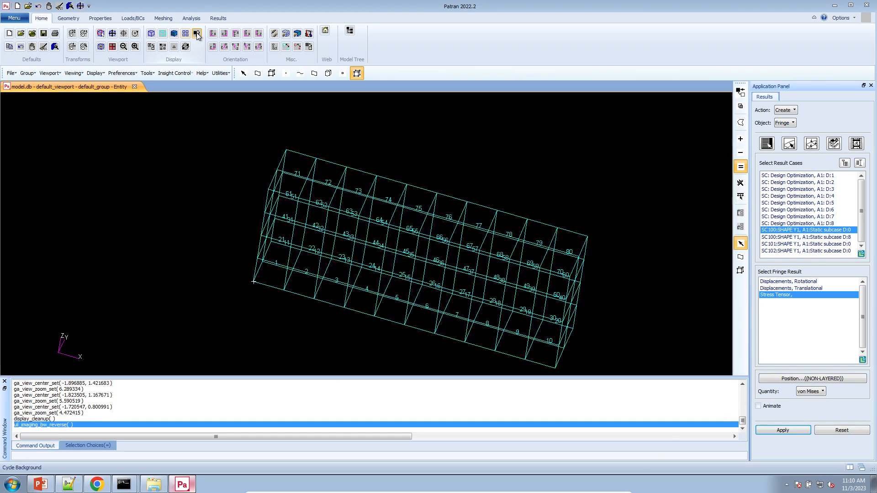
pyautogui.scroll(1, 498, 254)
pyautogui.moveTo(348, 198); pyautogui.dragTo(341, 195, button='middle')
pyautogui.scroll(3, 232, 136)
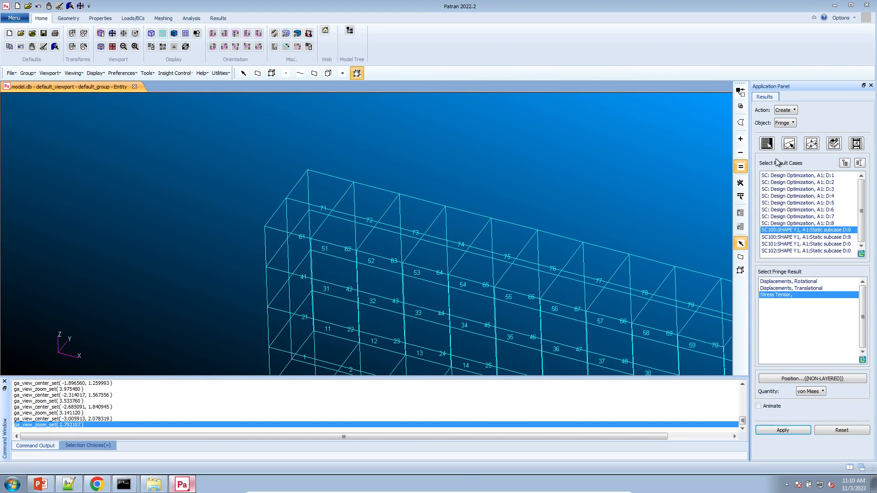
# Limit the fringe target to element 71, plot its von Mises stress, and examine the corner labels.
pyautogui.click(791, 144)
pyautogui.click(798, 172)
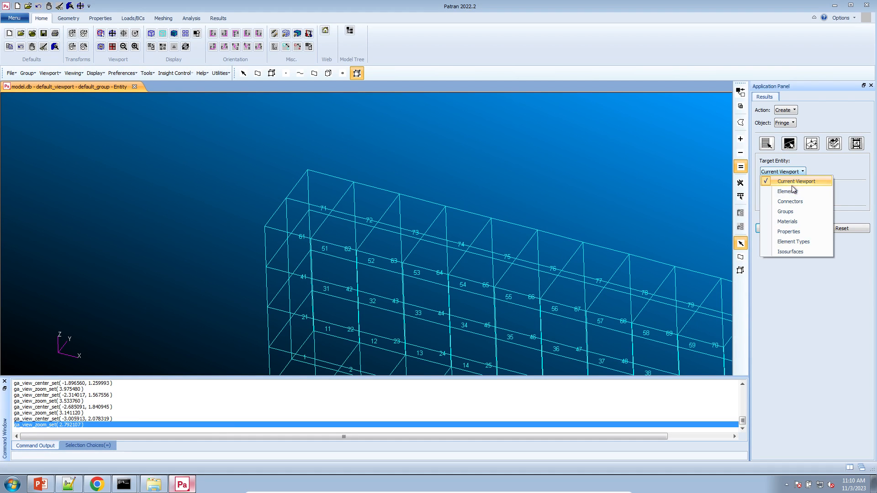
pyautogui.click(794, 191)
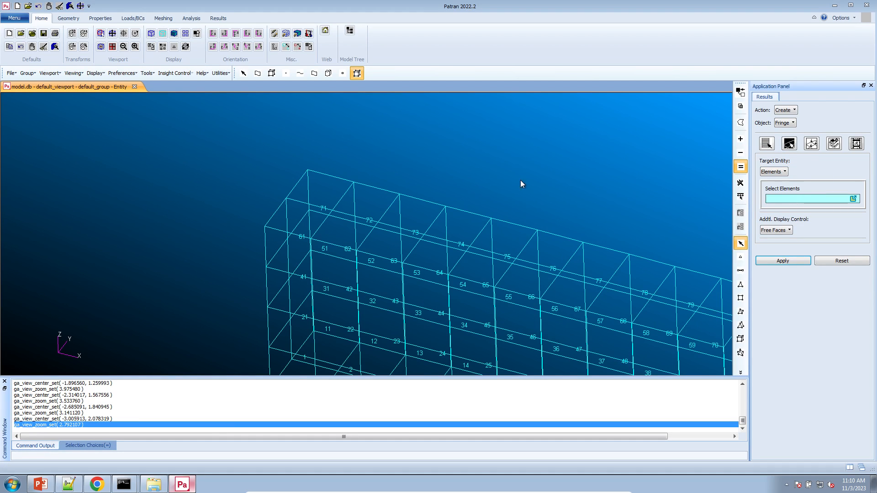
pyautogui.click(312, 193)
pyautogui.click(781, 259)
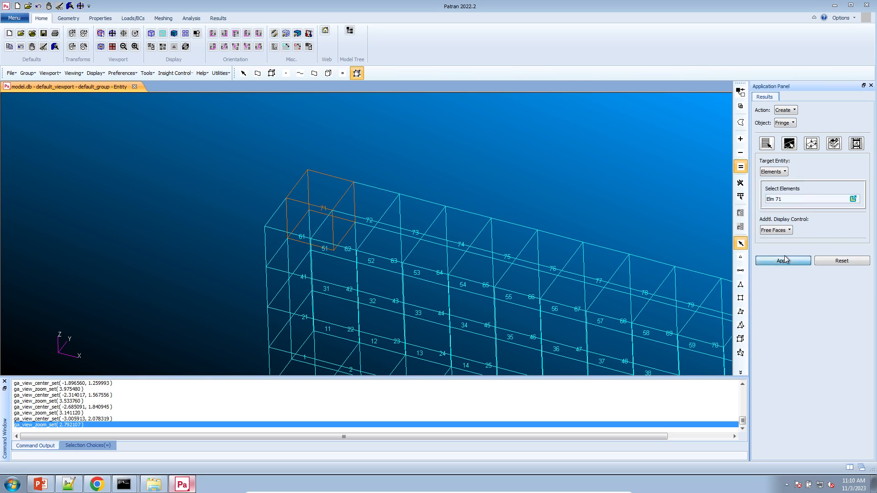
pyautogui.scroll(-1, 340, 199)
pyautogui.scroll(8, 340, 198)
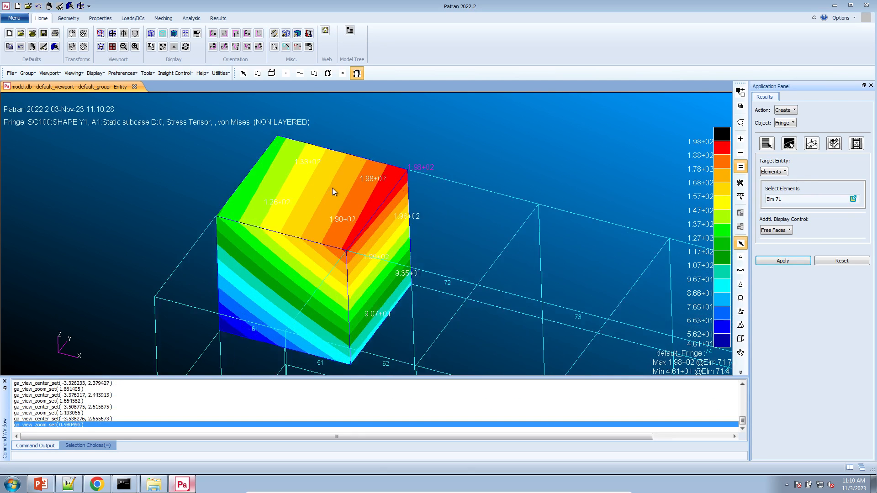
pyautogui.scroll(-4, 439, 198)
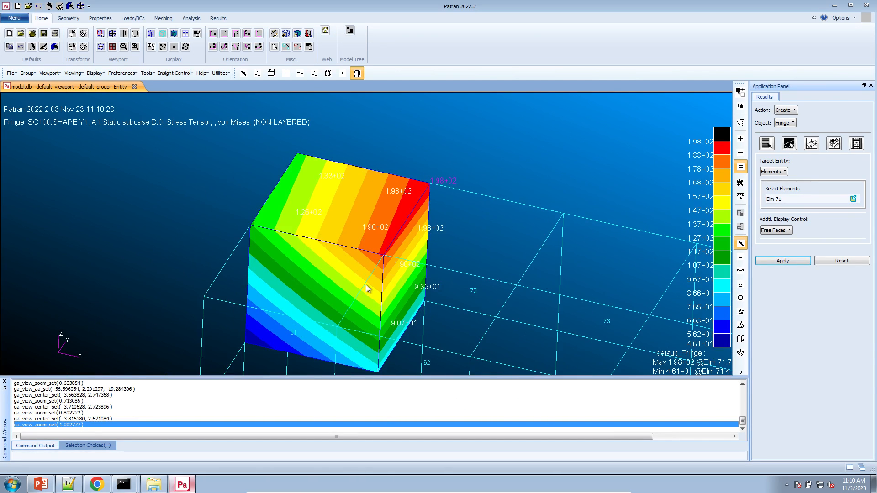
pyautogui.scroll(2, 385, 221)
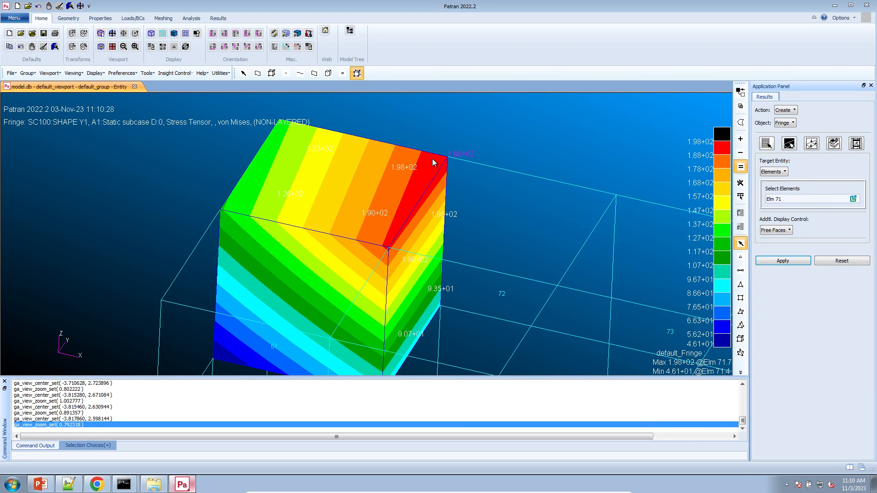
# Switch to Chrome's Responses table, highlight the initial and final design rows and the final row's element ID, and return to Patran.
pyautogui.click(97, 485)
pyautogui.moveTo(391, 189); pyautogui.dragTo(664, 192)
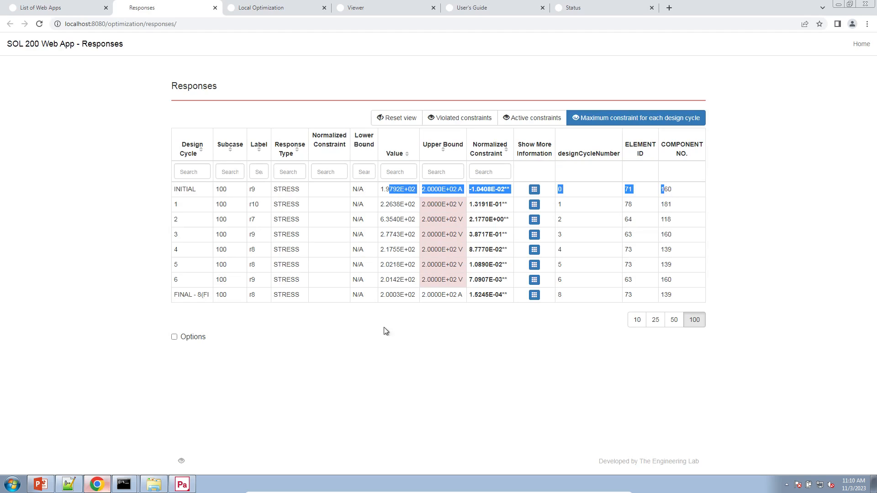
pyautogui.moveTo(353, 295); pyautogui.dragTo(668, 296)
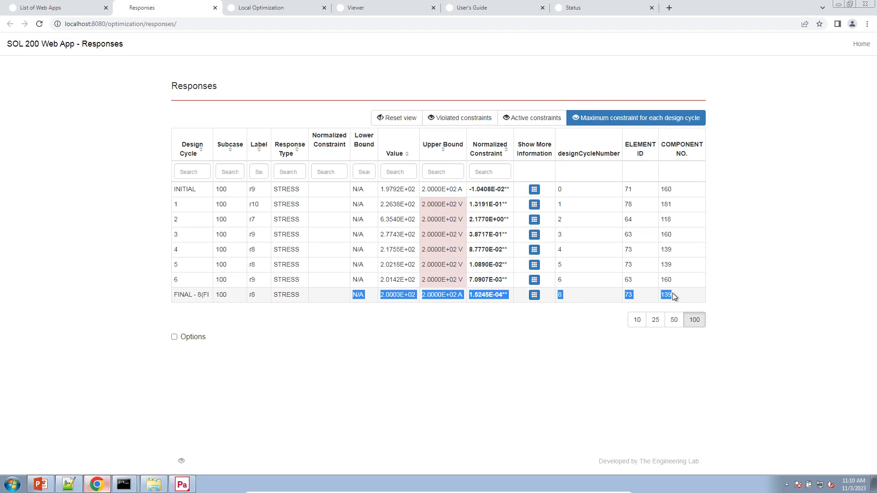
pyautogui.click(633, 298)
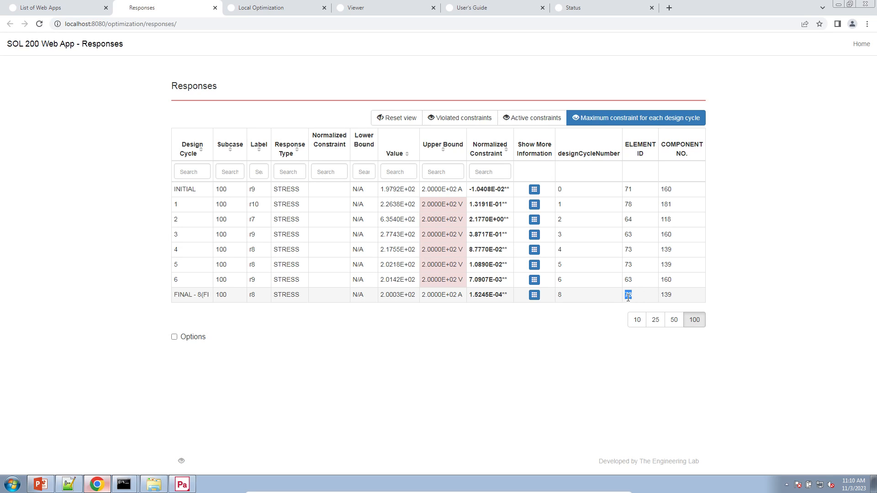
pyautogui.click(839, 4)
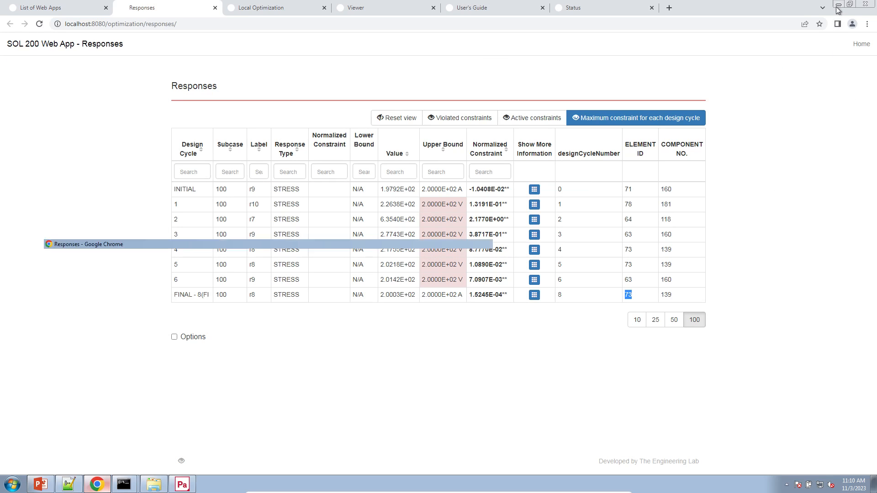
# Change the fringe target to element 73 and plot its von Mises stress for the D:0 static subcase.
pyautogui.scroll(-10, 434, 240)
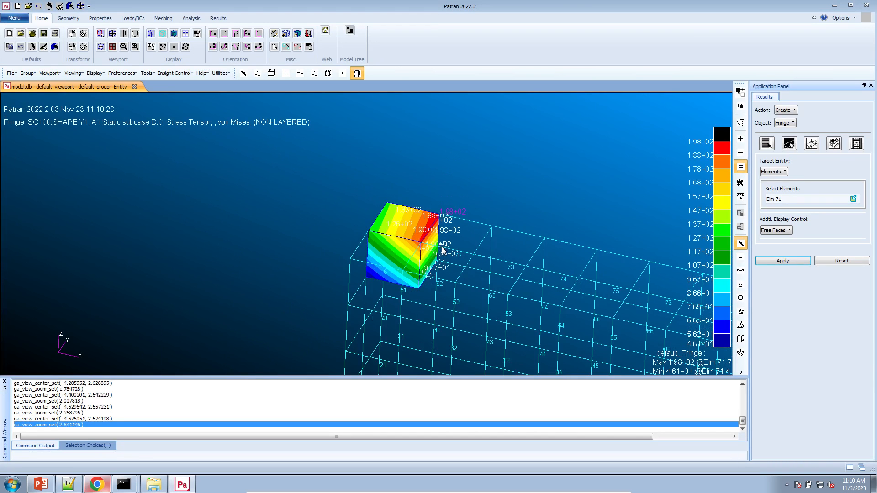
pyautogui.click(795, 198)
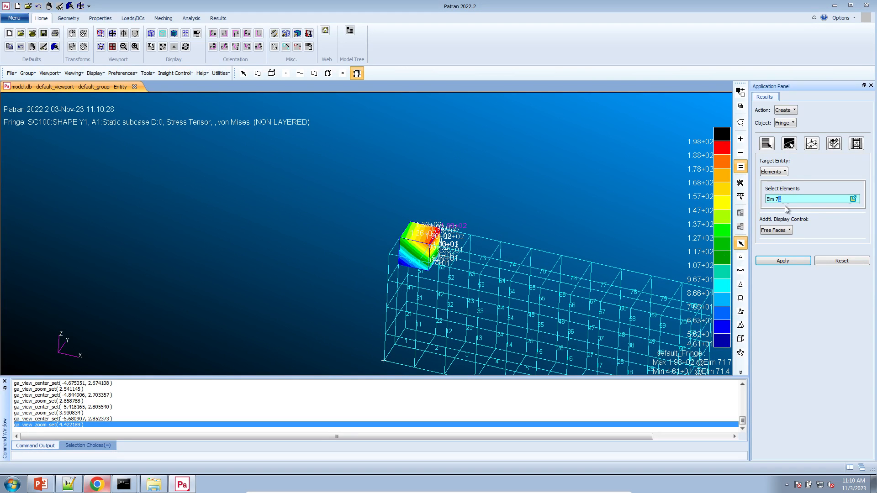
pyautogui.press('BackSpace')
pyautogui.write('3')
pyautogui.click(783, 260)
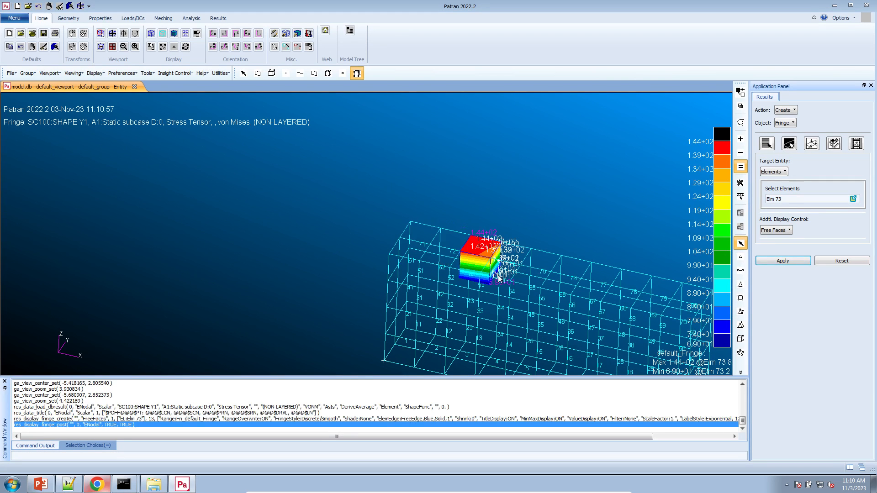
pyautogui.scroll(-4, 500, 274)
pyautogui.scroll(4, 500, 274)
pyautogui.scroll(10, 500, 273)
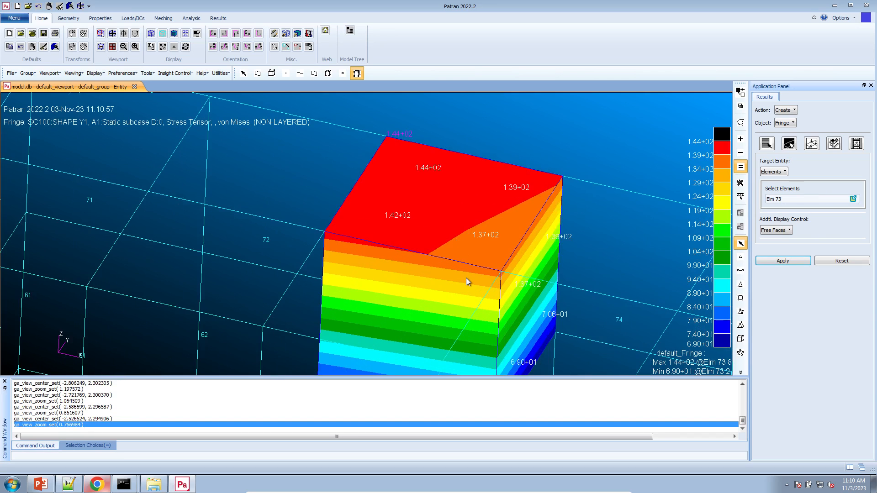
pyautogui.scroll(-3, 466, 278)
pyautogui.moveTo(467, 278); pyautogui.dragTo(470, 278, button='middle')
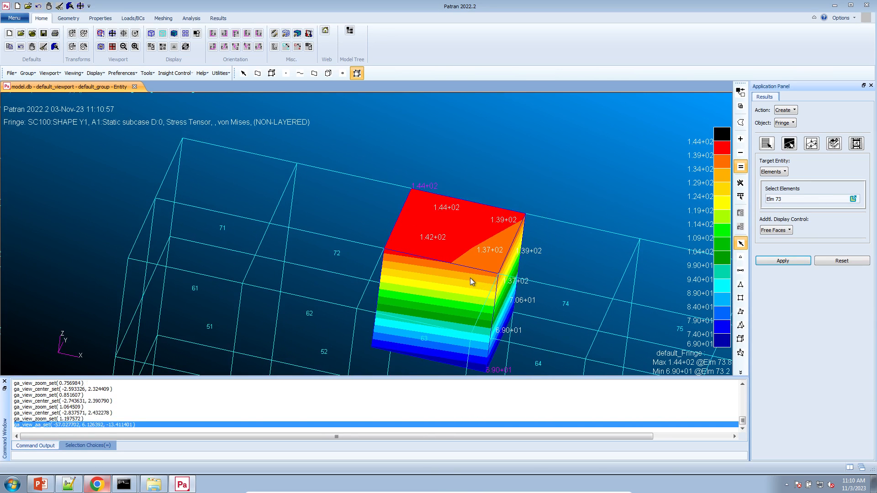
# Plot element 73's von Mises fringe for the SC100 static subcase D:8 and examine its peak stress corner.
pyautogui.click(784, 146)
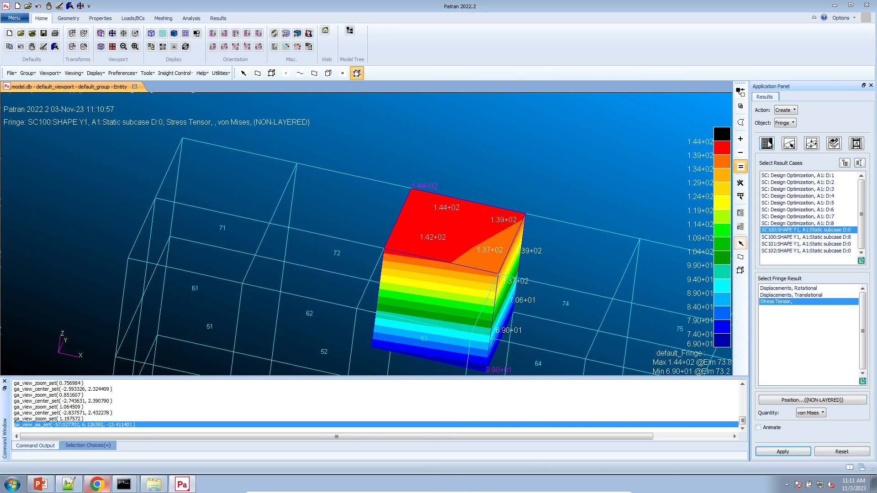
pyautogui.click(836, 237)
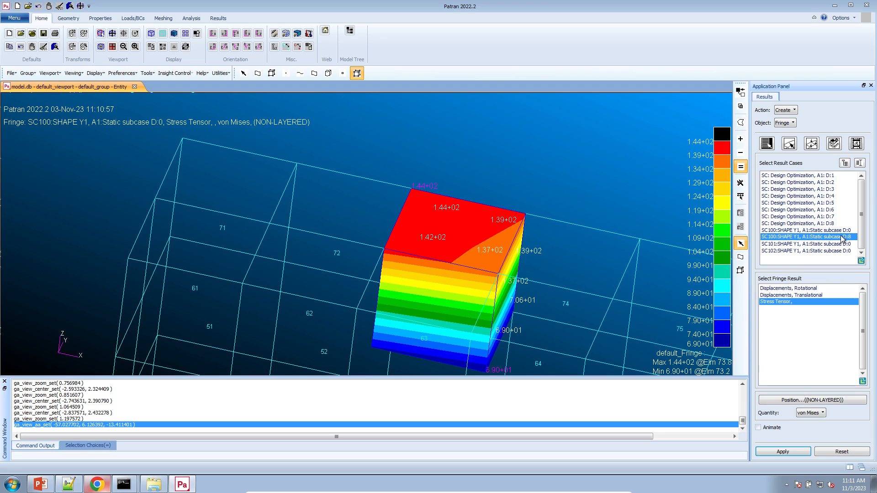
pyautogui.click(793, 454)
pyautogui.scroll(-2, 487, 268)
pyautogui.scroll(5, 526, 279)
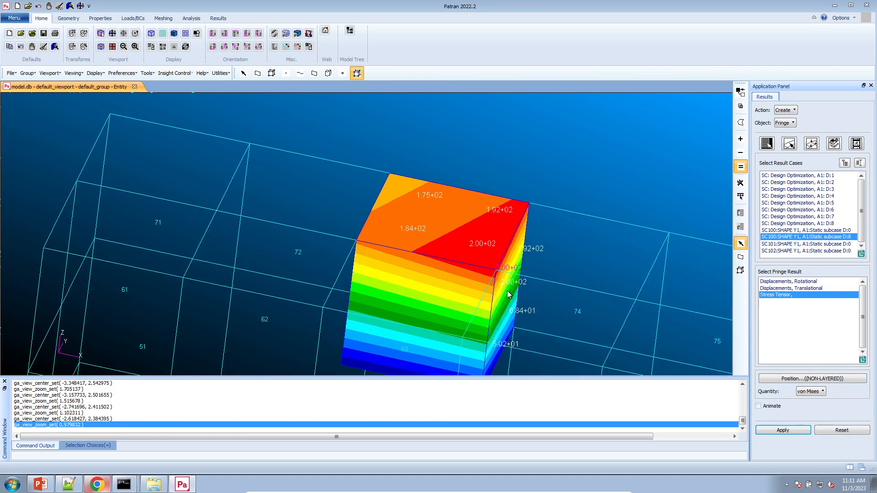
pyautogui.moveTo(530, 295); pyautogui.dragTo(542, 281, button='middle')
pyautogui.rightClick(542, 281)
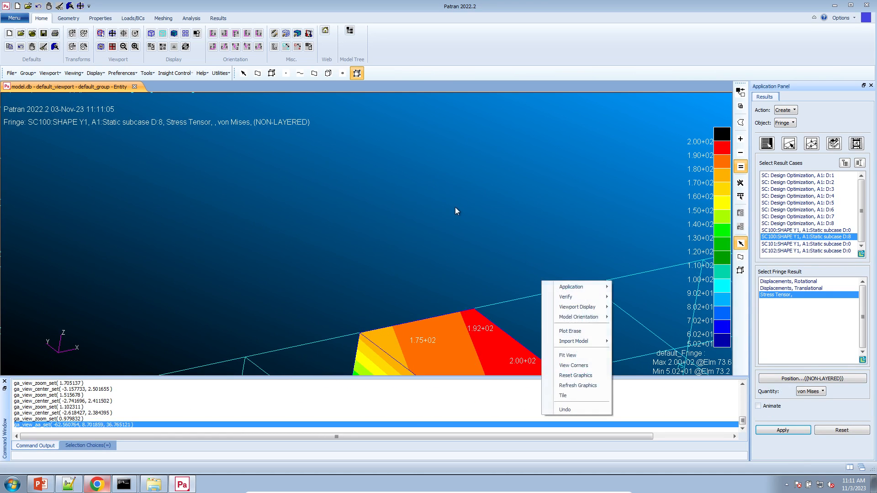
pyautogui.click(455, 207)
pyautogui.scroll(-5, 455, 207)
pyautogui.scroll(5, 490, 260)
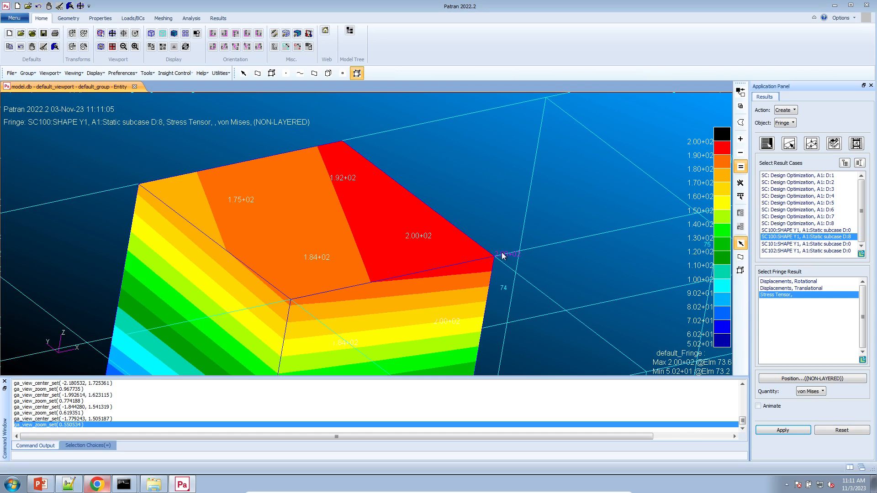
# Review Chrome's Responses table and Normalized Constraints plot and PowerPoint's shape changes slide, and return to Patran.
pyautogui.click(97, 484)
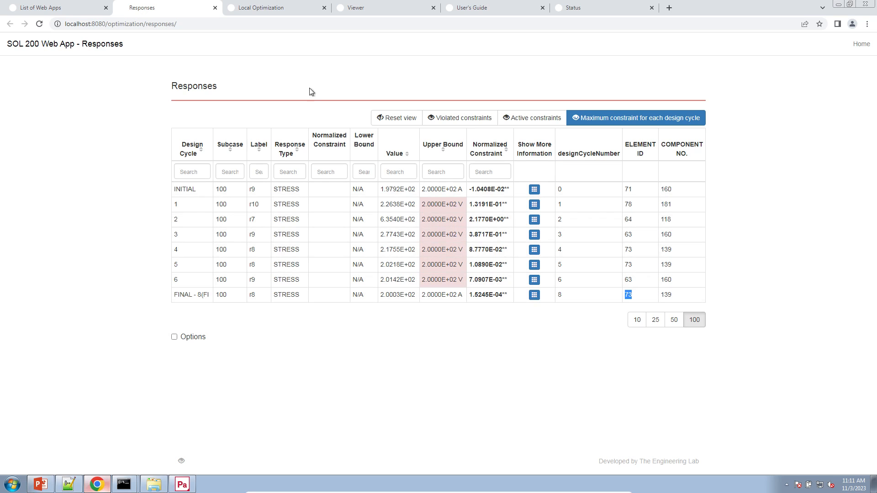
pyautogui.click(273, 9)
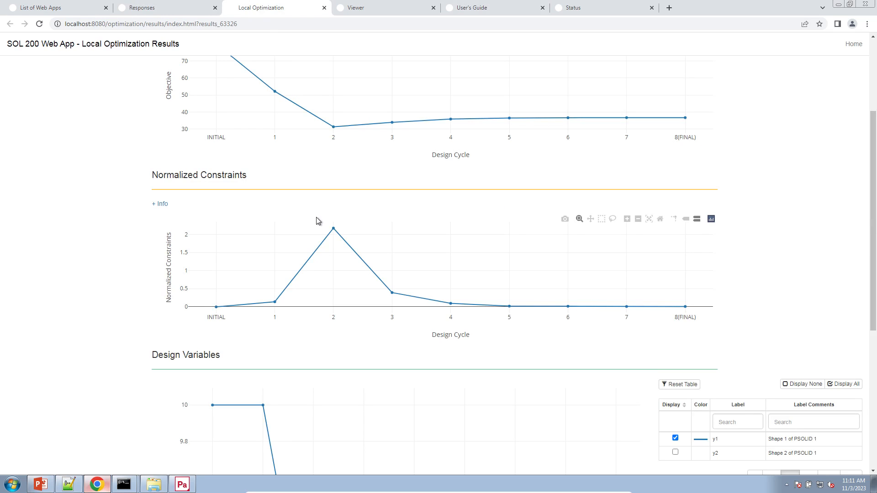
pyautogui.click(41, 484)
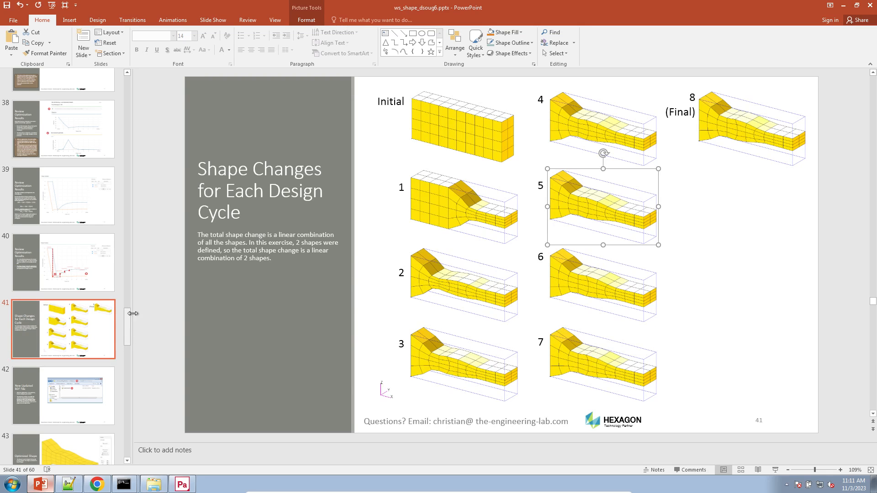
pyautogui.click(182, 484)
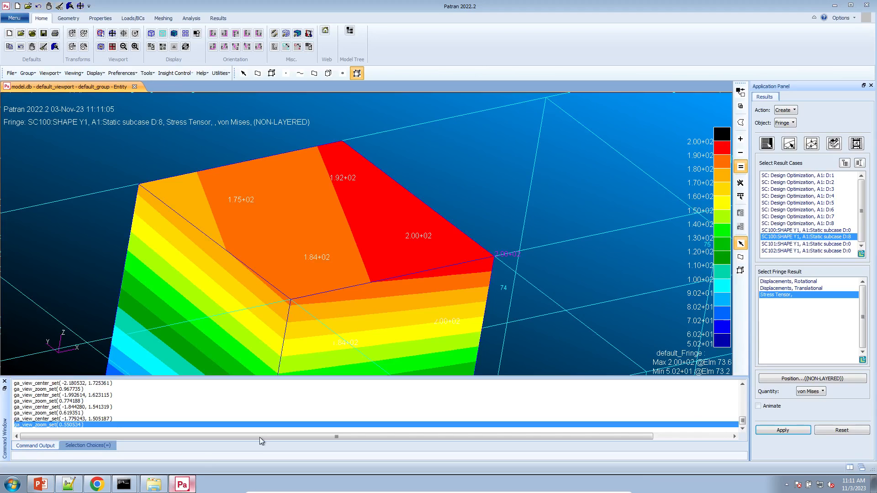
# Clear the von Mises fringe from the viewport and open the setup for a new Deformation result plot.
pyautogui.click(60, 6)
pyautogui.click(217, 18)
pyautogui.click(72, 41)
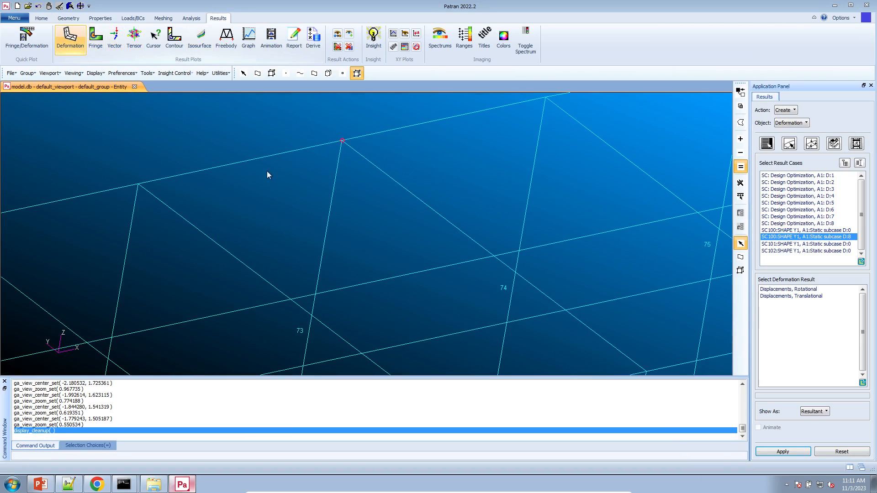
pyautogui.moveTo(444, 224); pyautogui.dragTo(419, 233, button='middle')
pyautogui.scroll(-11, 406, 226)
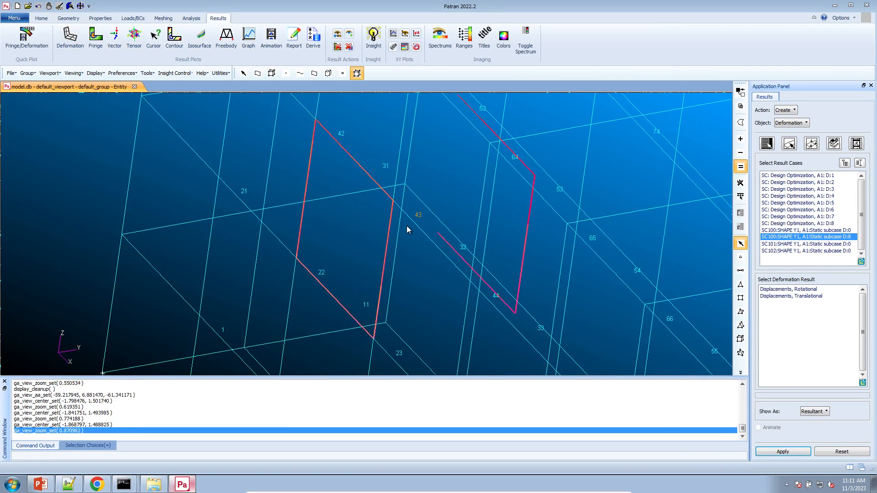
# Plot the Shape Change deformation for Design Optimization cases D:1 through D:8 as an animation.
pyautogui.click(821, 223)
pyautogui.moveTo(821, 223); pyautogui.dragTo(809, 176)
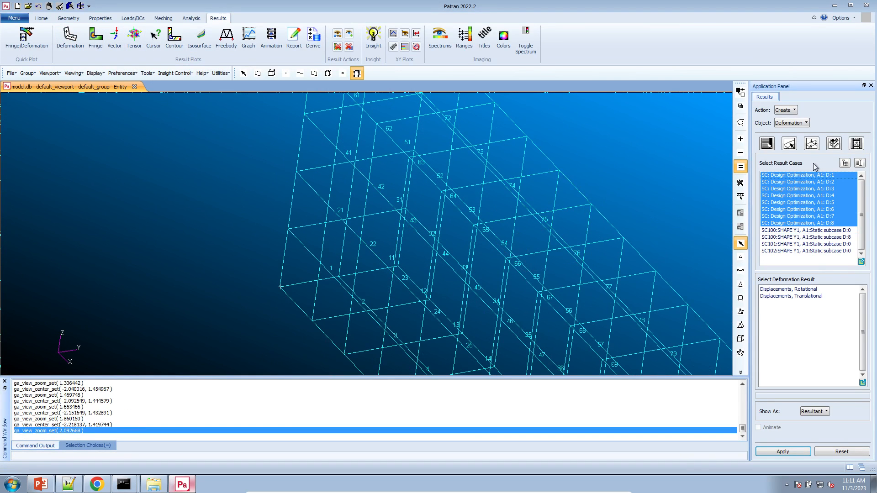
pyautogui.click(818, 283)
pyautogui.click(759, 427)
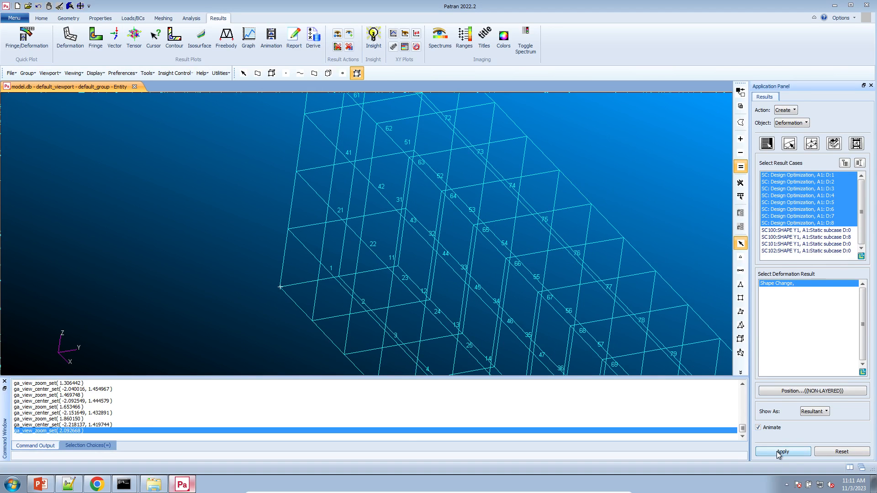
pyautogui.click(783, 452)
# Examine the animated shape change of the beam over the design cycles.
pyautogui.moveTo(581, 289); pyautogui.dragTo(579, 278, button='middle')
pyautogui.scroll(-5, 576, 278)
pyautogui.scroll(-3, 576, 278)
pyautogui.moveTo(629, 306); pyautogui.dragTo(649, 322, button='middle')
pyautogui.scroll(5, 637, 327)
pyautogui.scroll(3, 637, 327)
pyautogui.scroll(-3, 677, 330)
pyautogui.scroll(4, 676, 332)
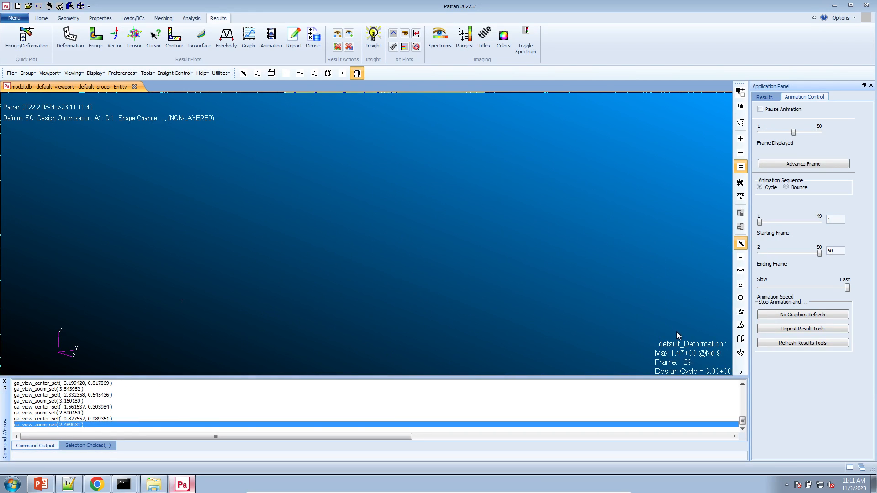
# Switch to the PowerPoint workshop deck and go to slide 5, "More Information Available in the Appendix".
pyautogui.click(41, 484)
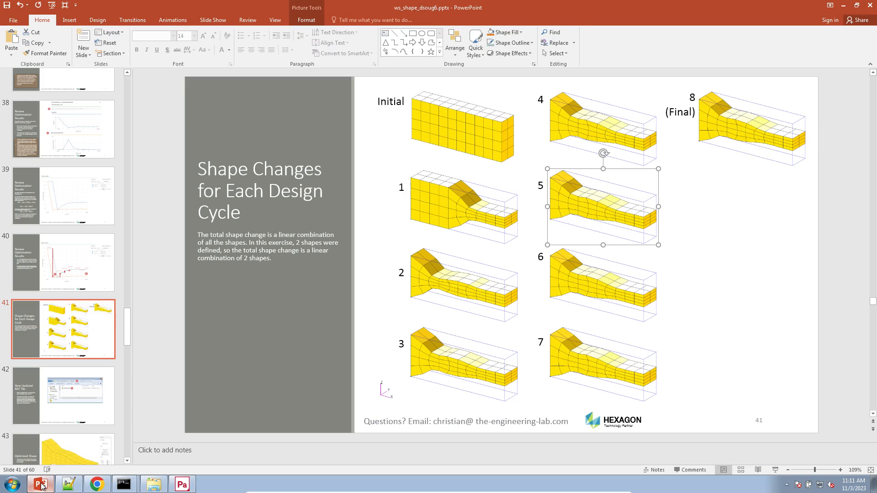
pyautogui.click(70, 354)
pyautogui.scroll(10, 70, 354)
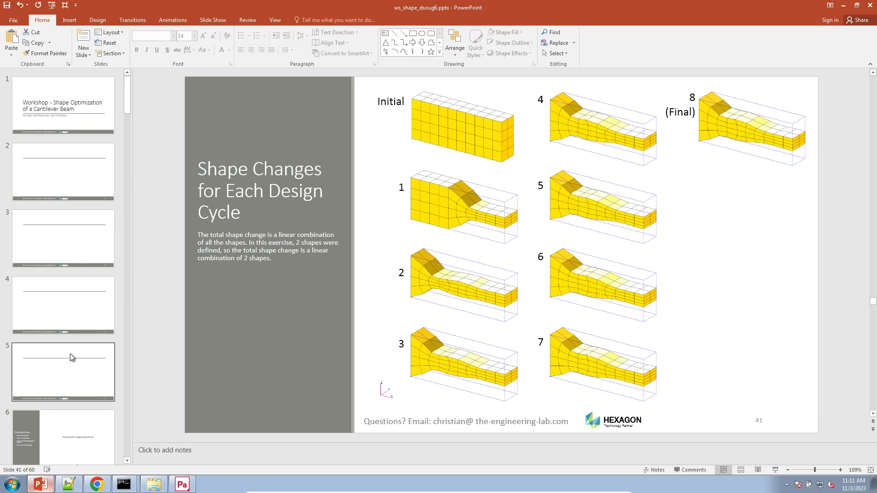
pyautogui.scroll(-1, 70, 354)
pyautogui.click(65, 275)
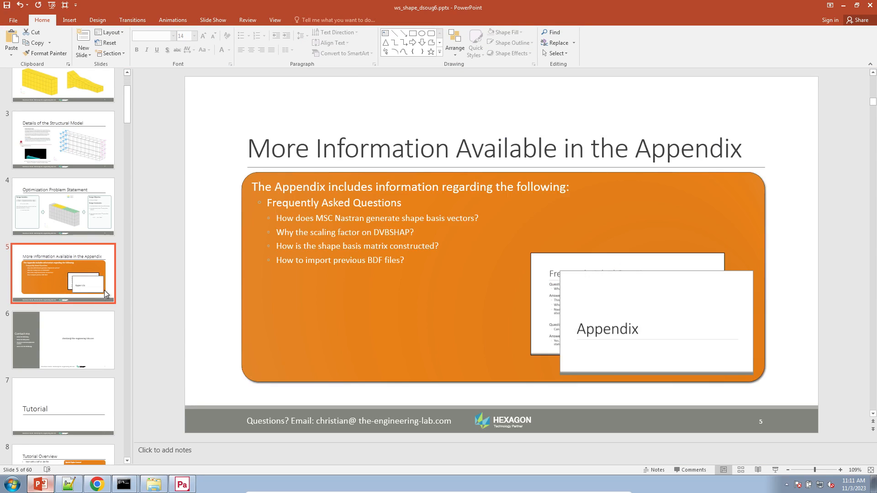
# Start the slide show from slide 5, advance to the "Contact me" slide and activate the laser pointer.
pyautogui.click(777, 471)
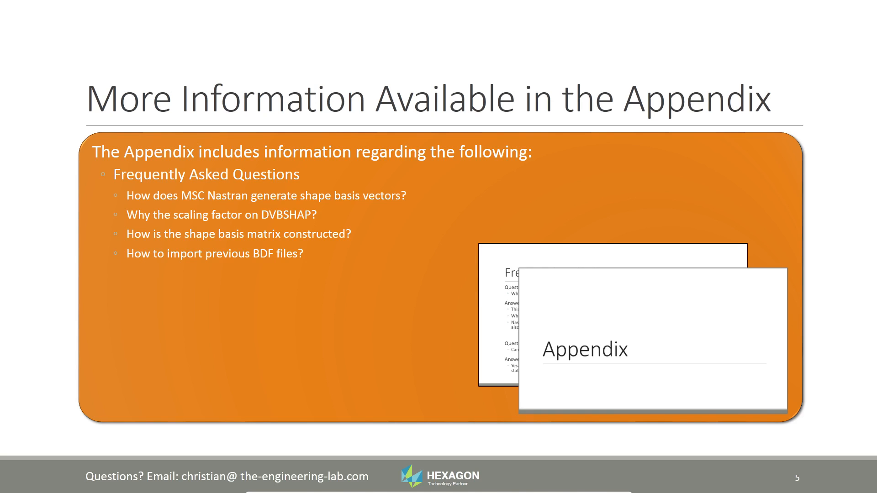
pyautogui.press('Right')
pyautogui.click(42, 484)
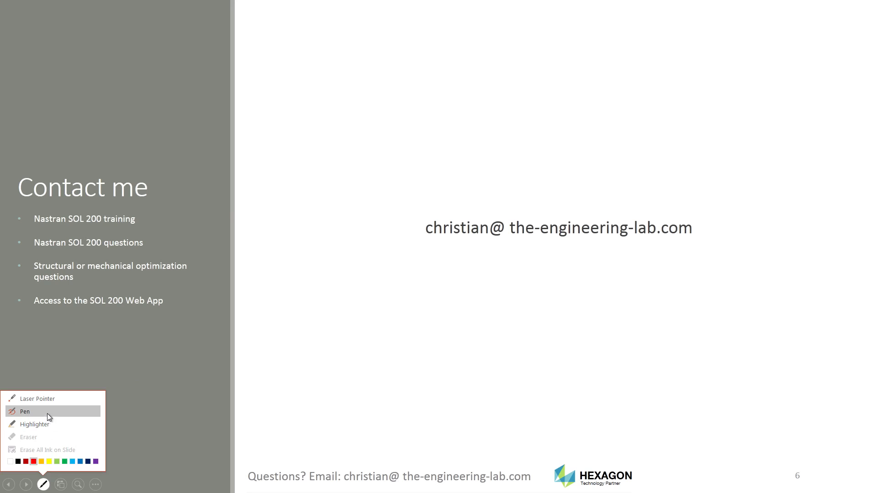
pyautogui.click(51, 399)
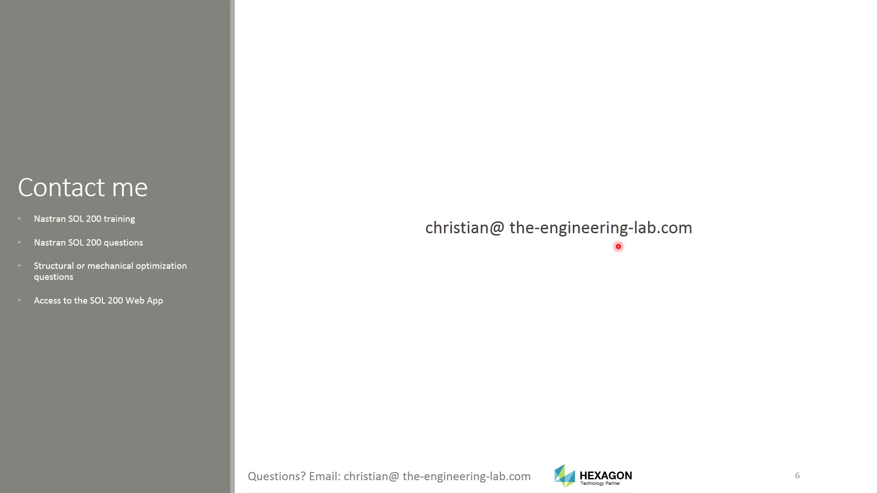